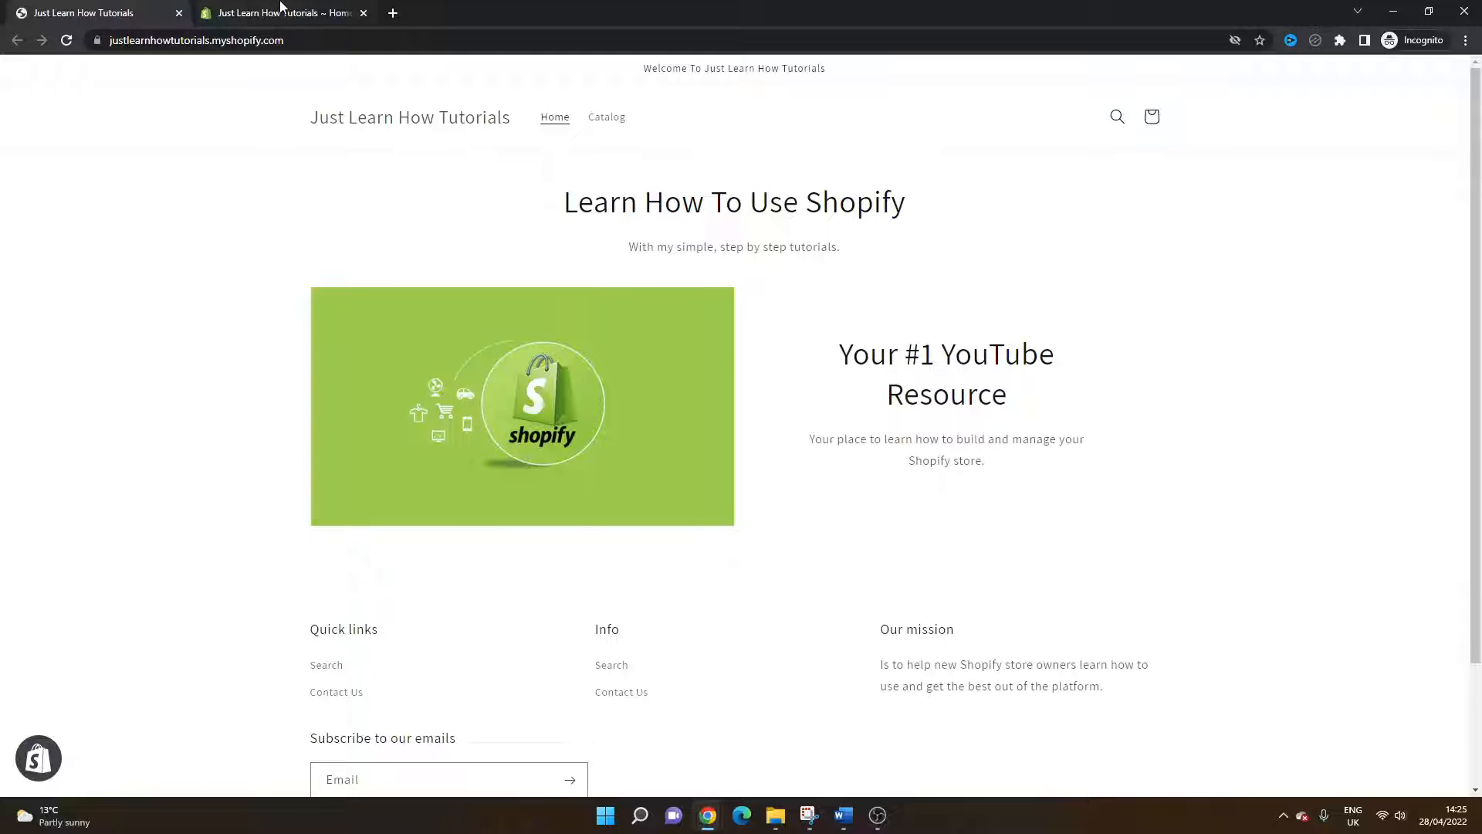
# Step: Open the store admin's Discounts section and start creating a new discount code
pyautogui.click(232, 12)
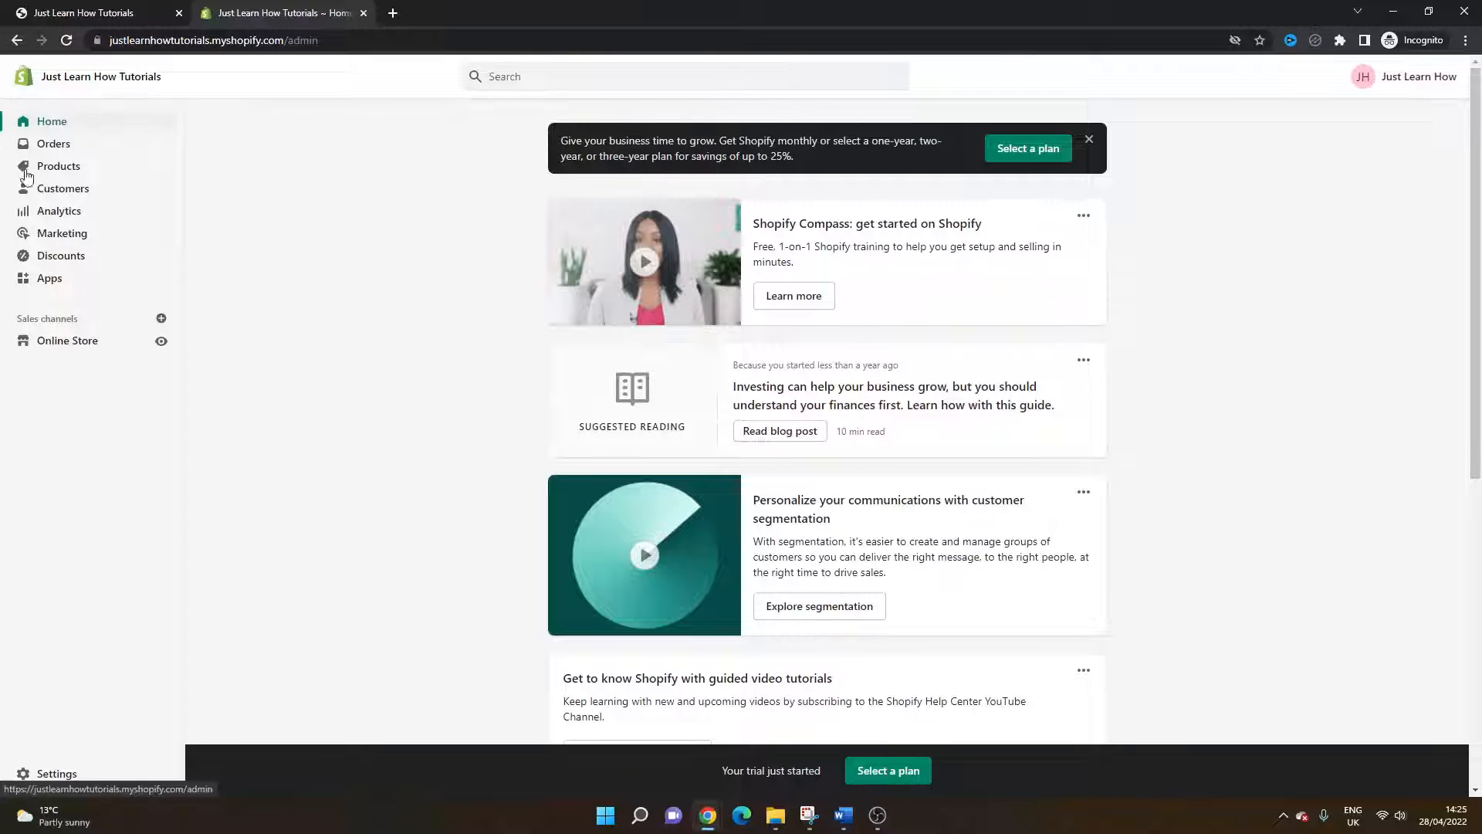
pyautogui.click(83, 263)
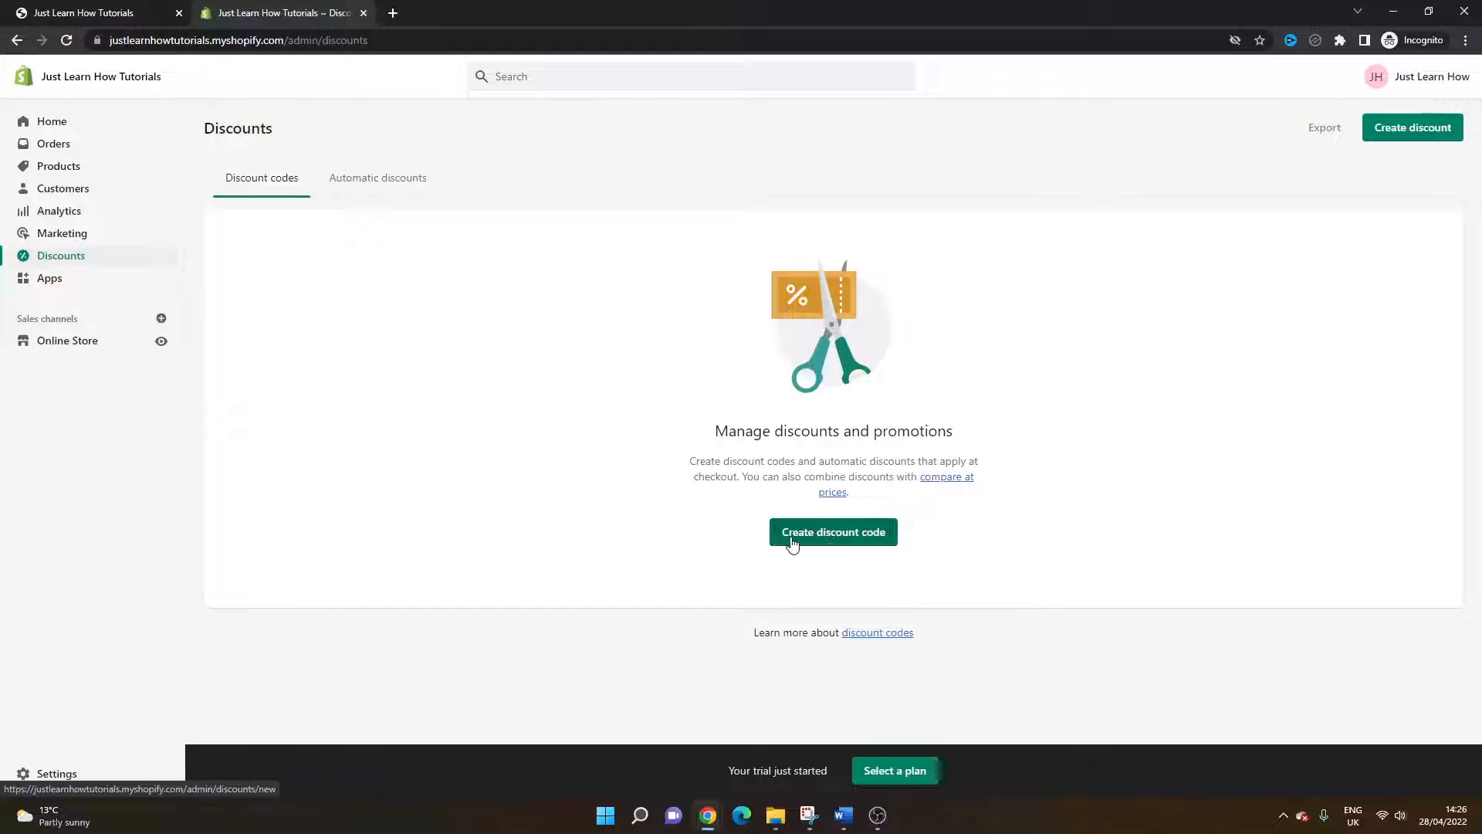
pyautogui.click(836, 534)
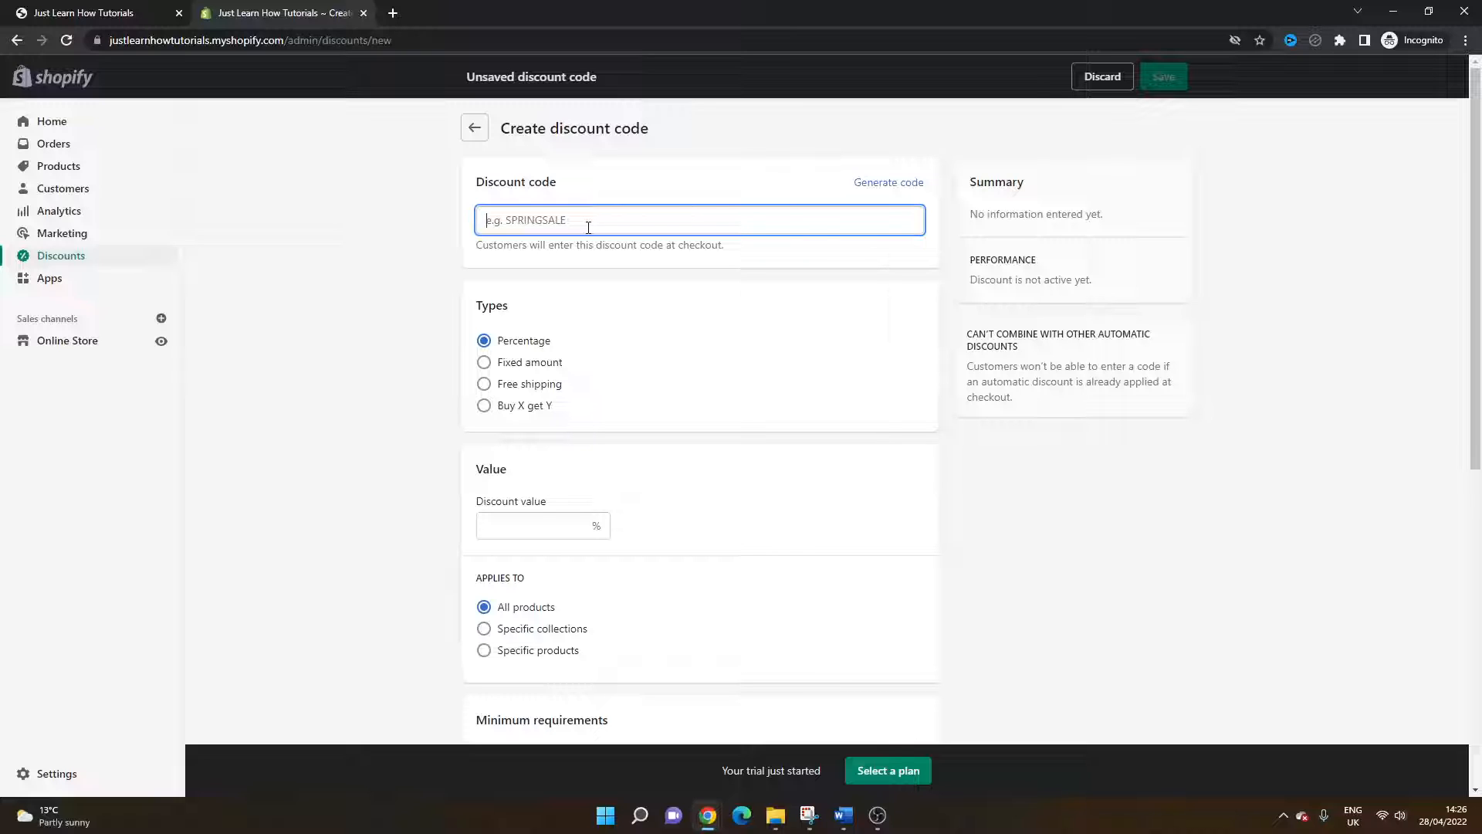
pyautogui.write('Spring')
pyautogui.press('BackSpace')
pyautogui.press('BackSpace')
pyautogui.press('BackSpace')
pyautogui.press('BackSpace')
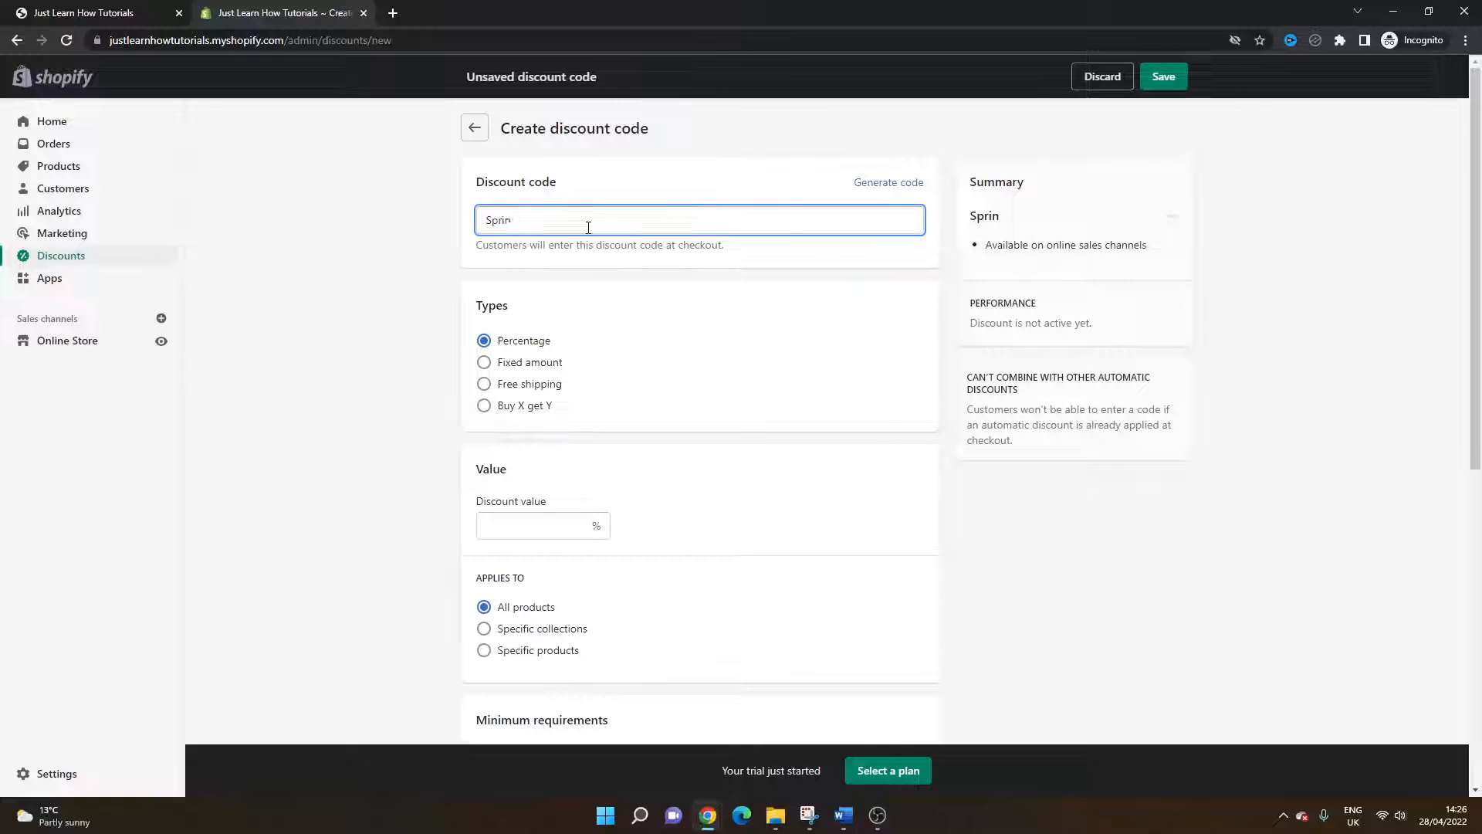
pyautogui.press('BackSpace')
pyautogui.write('PRINGSALE')
pyautogui.doubleClick(588, 228)
pyautogui.press('BackSpace')
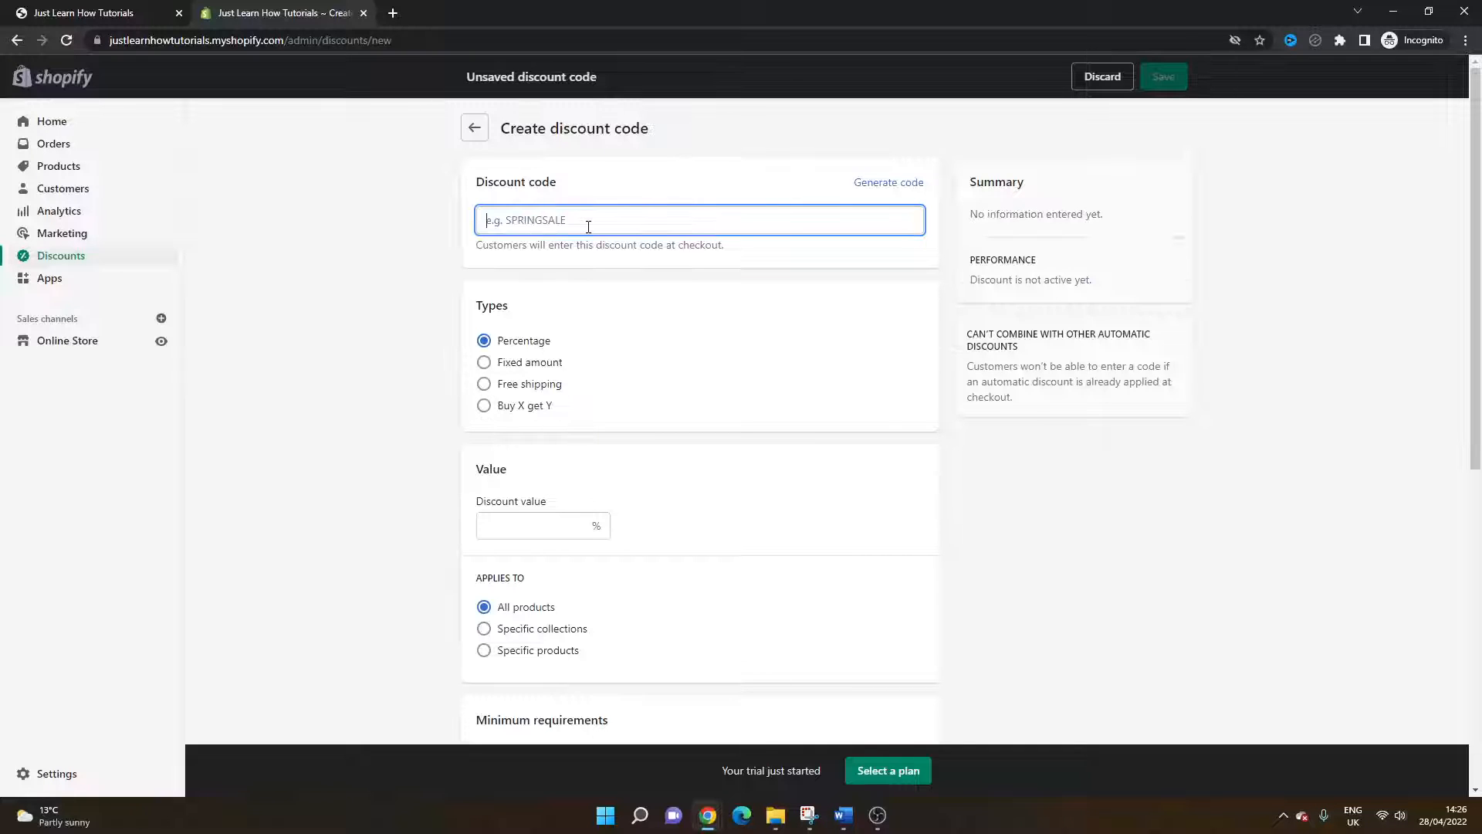
# Step: Generate a random discount code and set the percentage discount value to 10
pyautogui.click(886, 185)
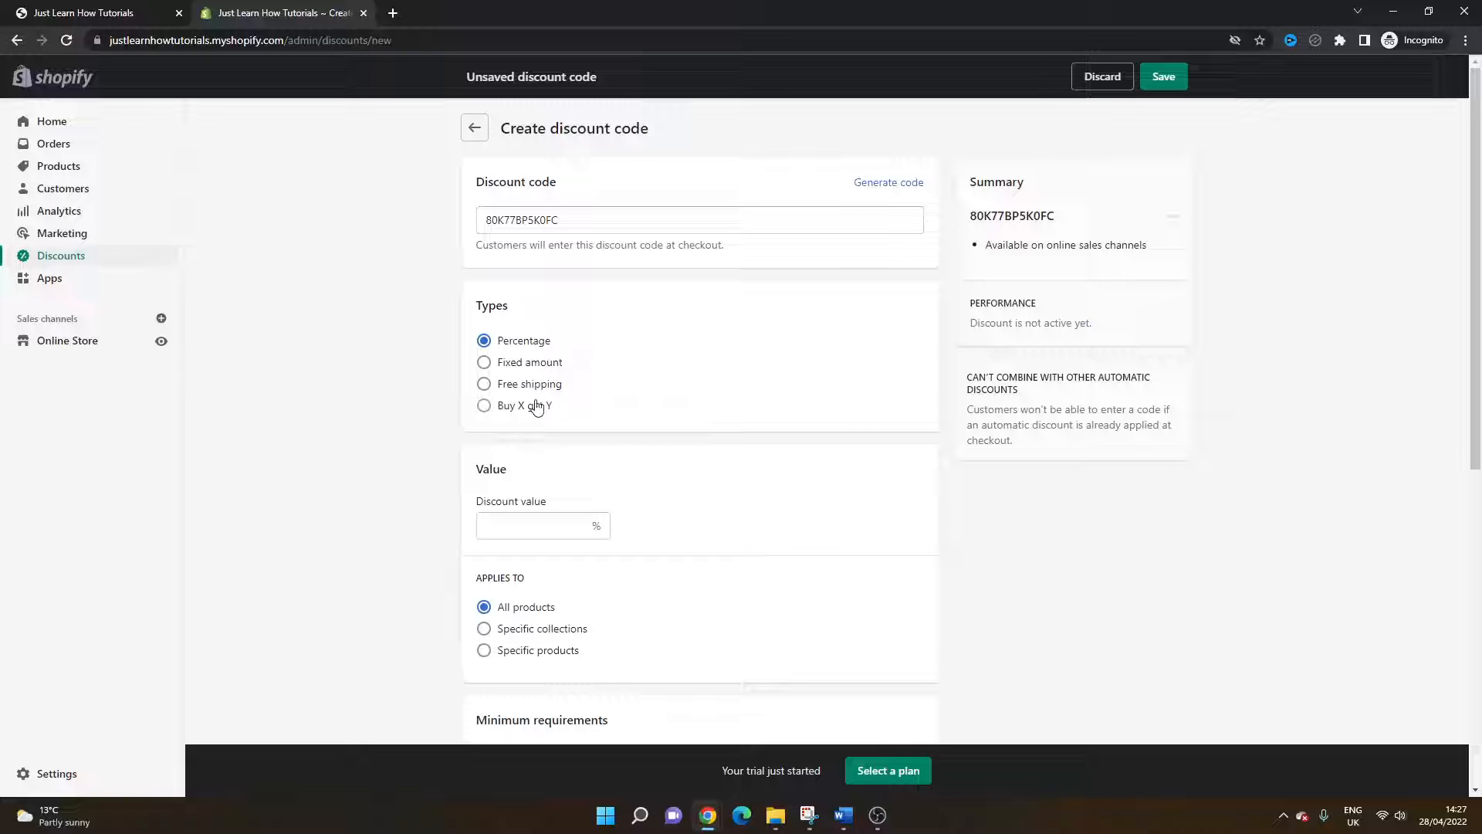
pyautogui.click(590, 517)
pyautogui.scroll(-1, 691, 475)
pyautogui.scroll(-1, 705, 453)
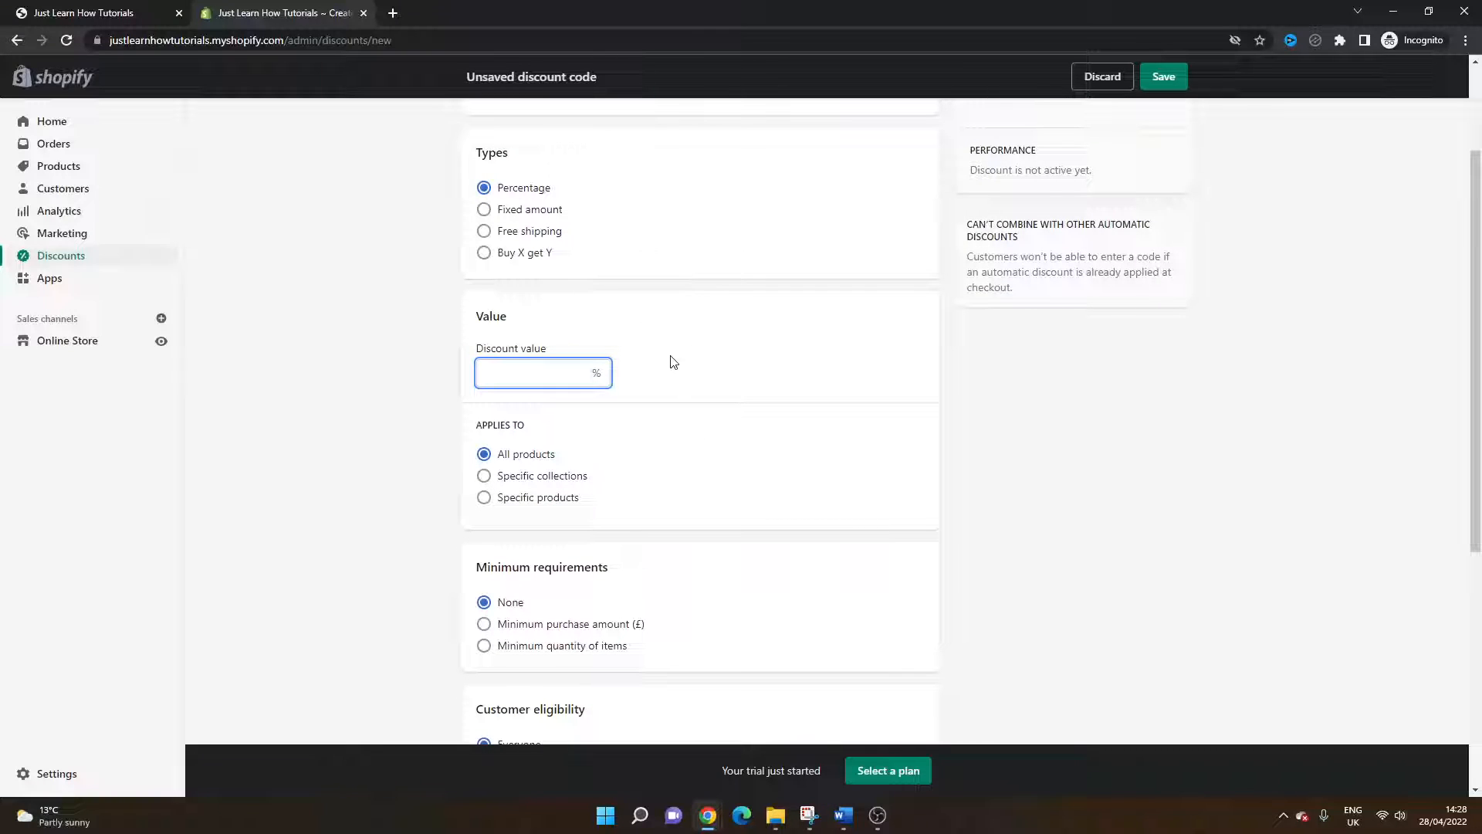
pyautogui.write('10')
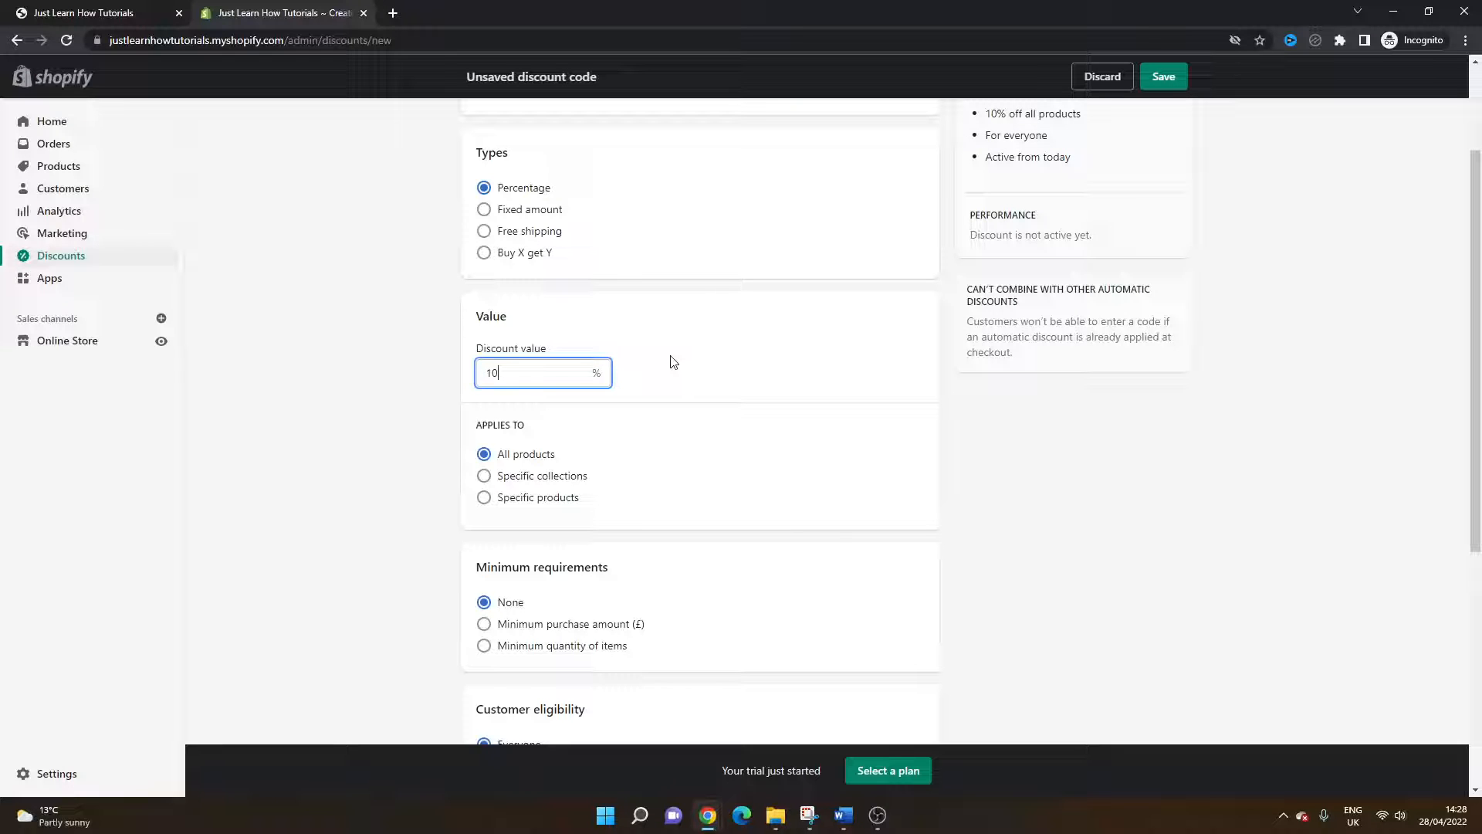
pyautogui.press('BackSpace')
pyautogui.press('BackSpace')
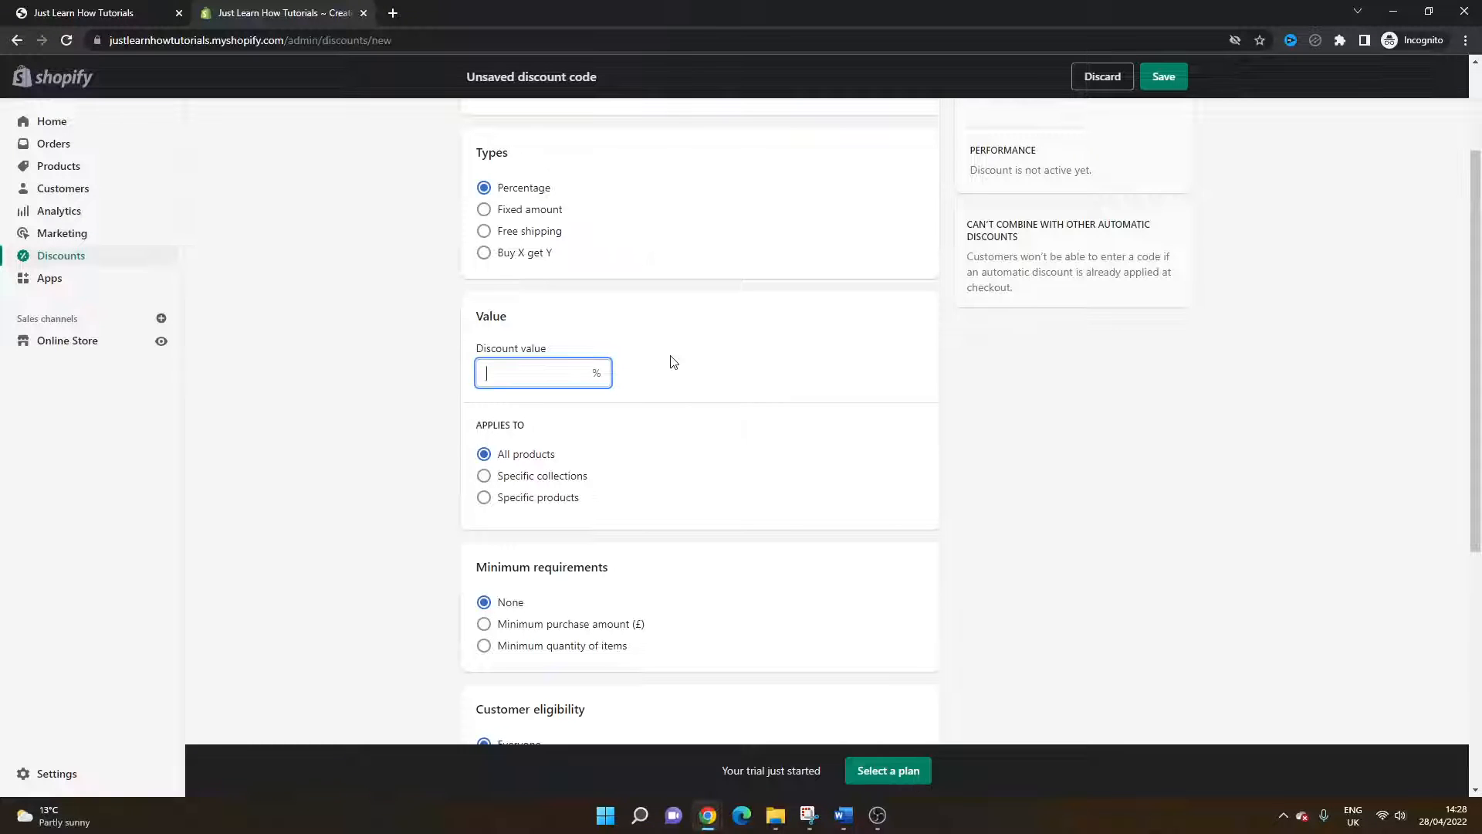
pyautogui.write('100')
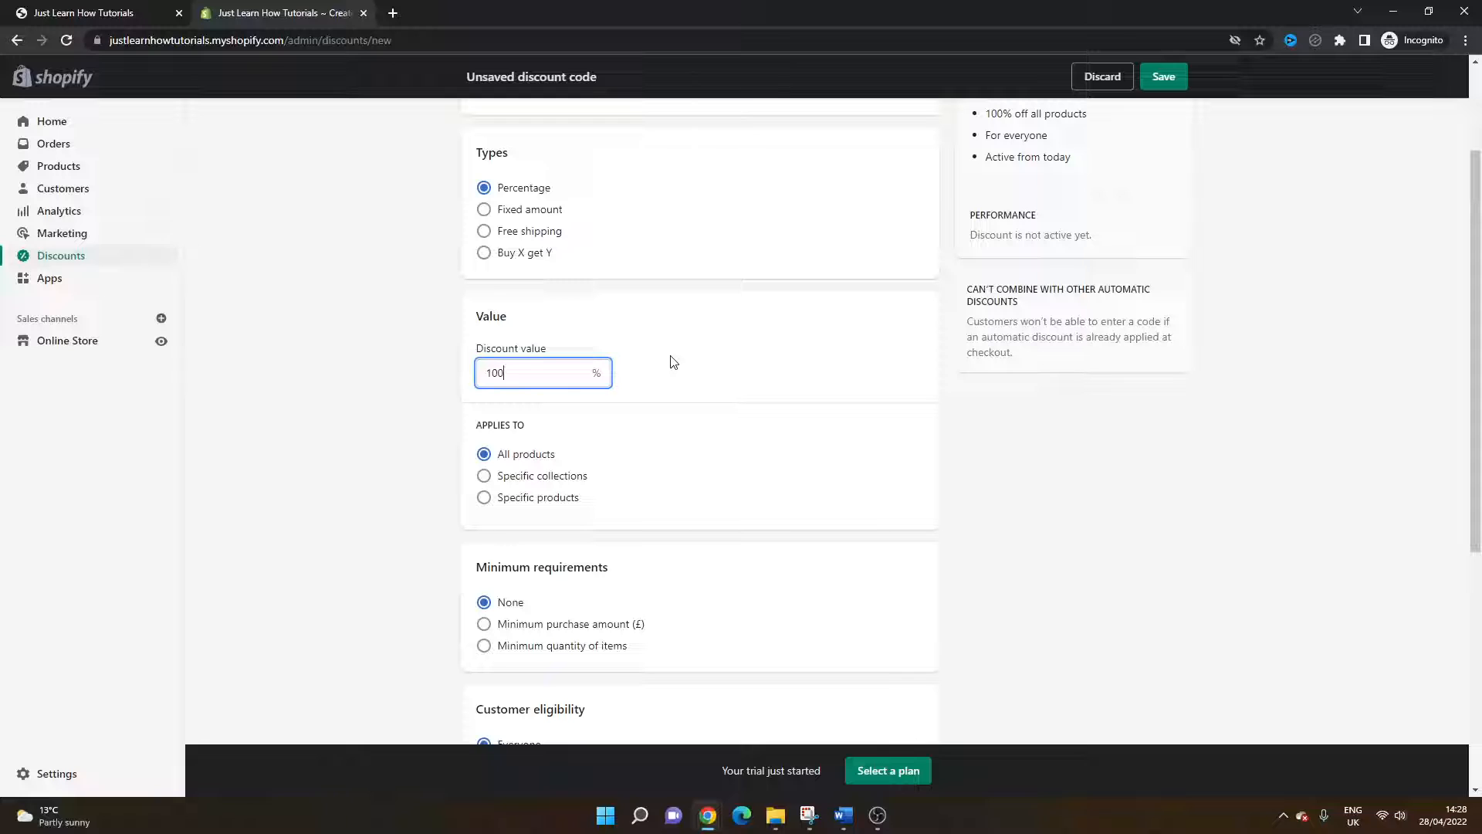
pyautogui.press('BackSpace')
pyautogui.press('BackSpace')
pyautogui.press('BackSpace')
pyautogui.write('90')
pyautogui.press('BackSpace')
pyautogui.press('BackSpace')
pyautogui.write('10')
pyautogui.click(1011, 414)
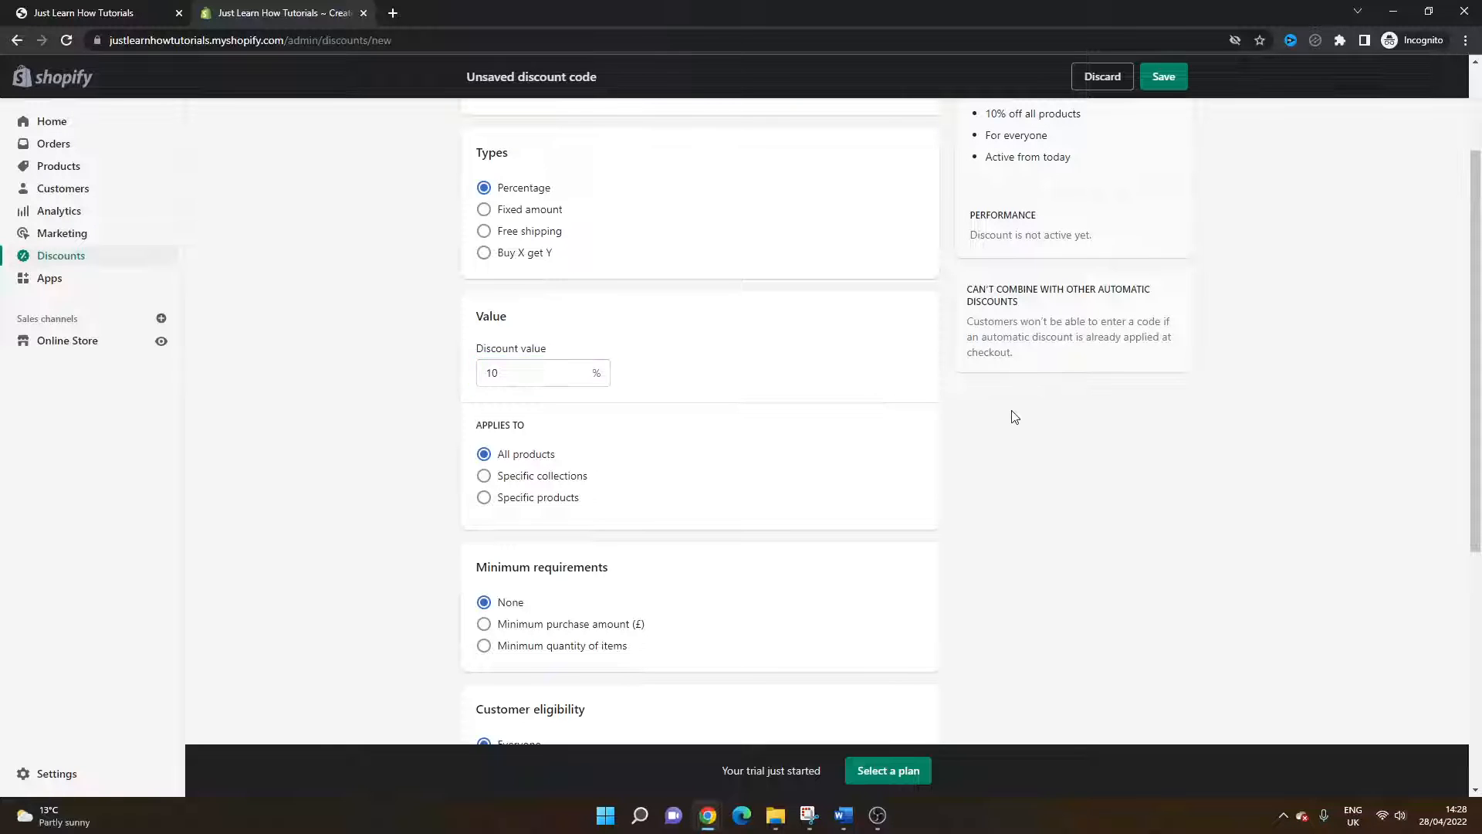
# Step: Apply the discount to specific collections and browse them, ticking Test Collection before closing the picker
pyautogui.scroll(-2, 1014, 417)
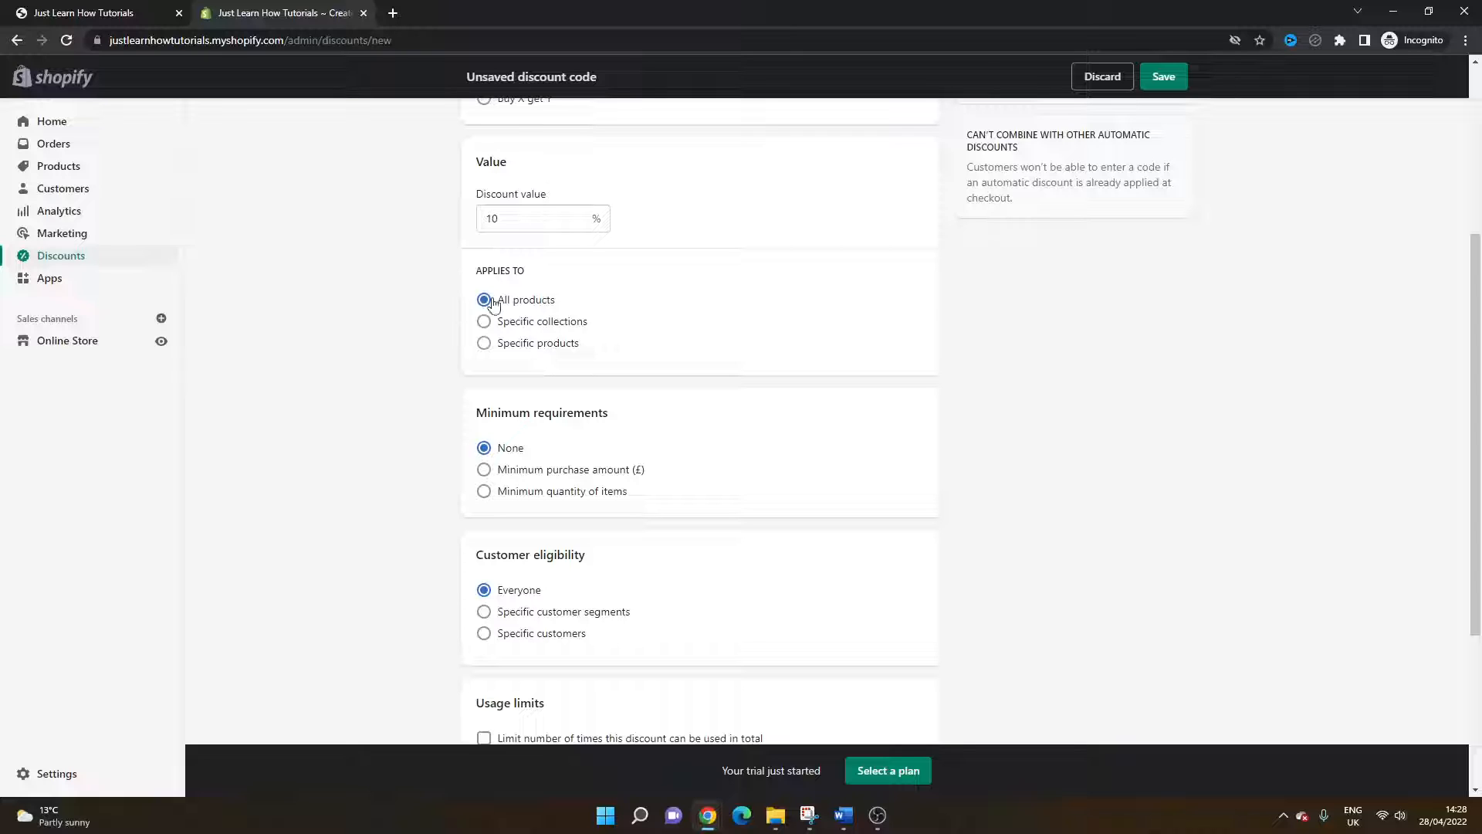
pyautogui.click(556, 326)
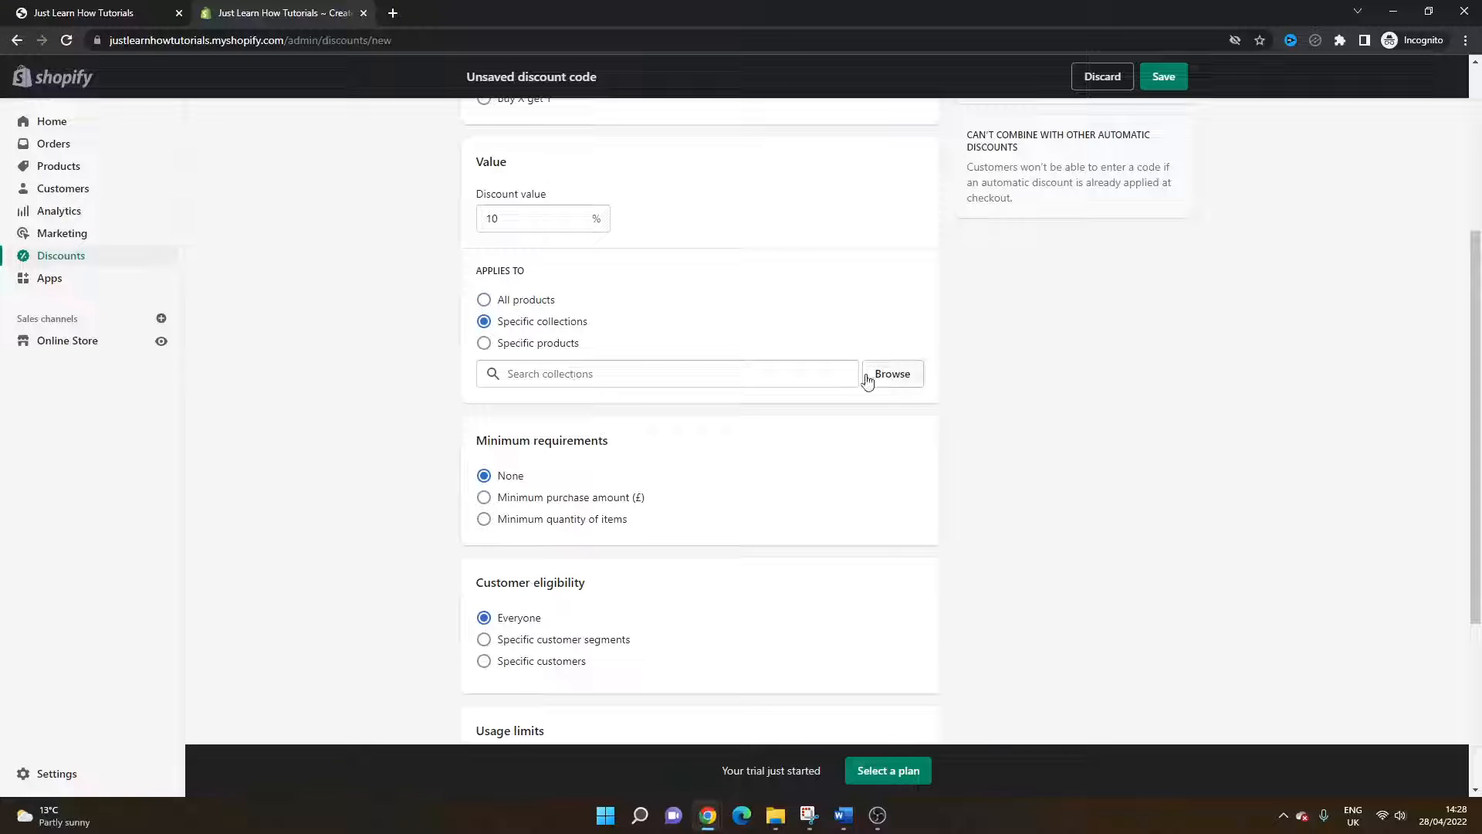
pyautogui.click(550, 374)
pyautogui.click(880, 377)
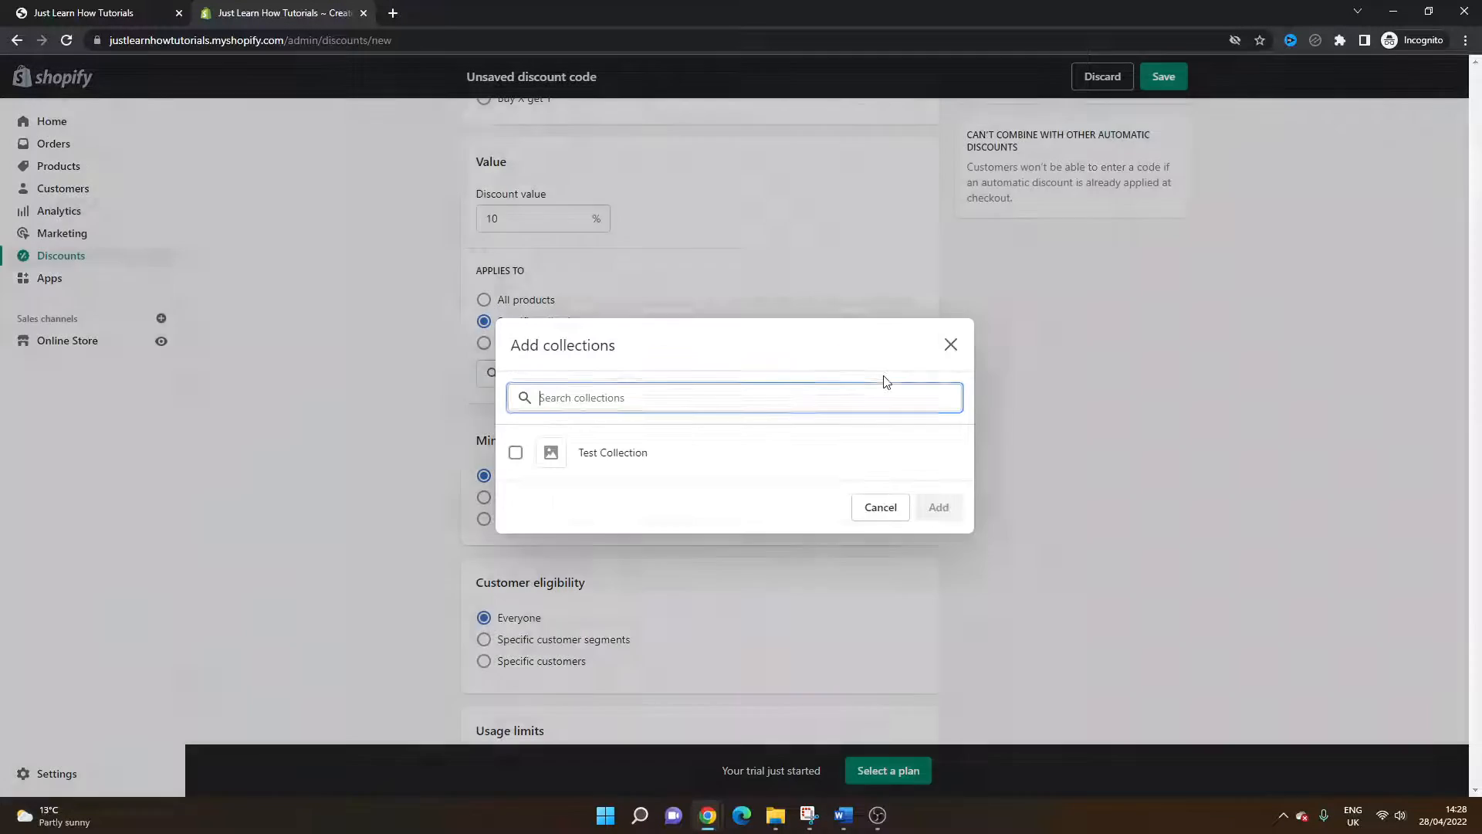
pyautogui.click(672, 461)
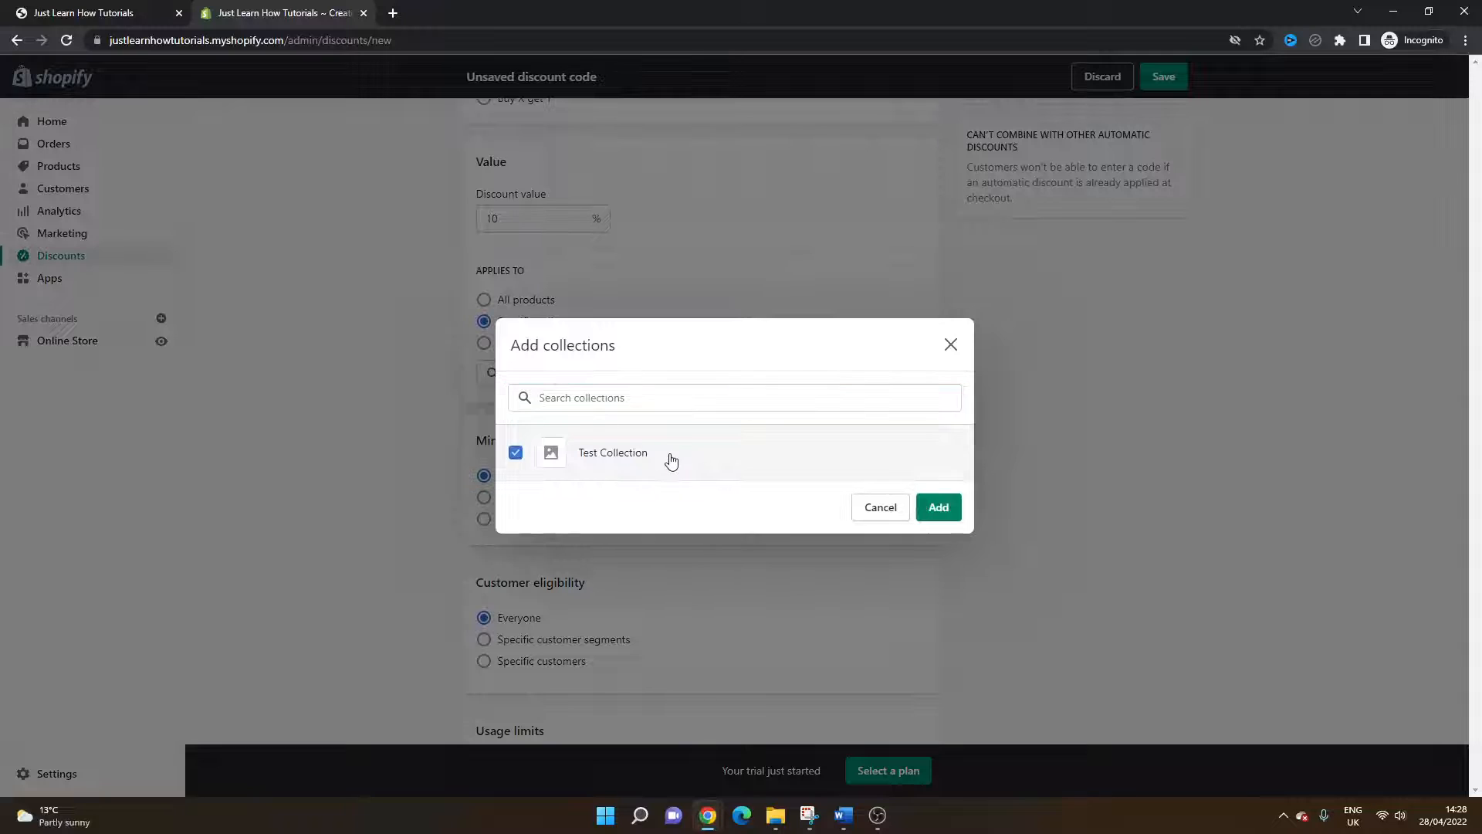
pyautogui.click(951, 342)
# Step: Apply the discount to specific products and open the product picker, then close it
pyautogui.click(524, 347)
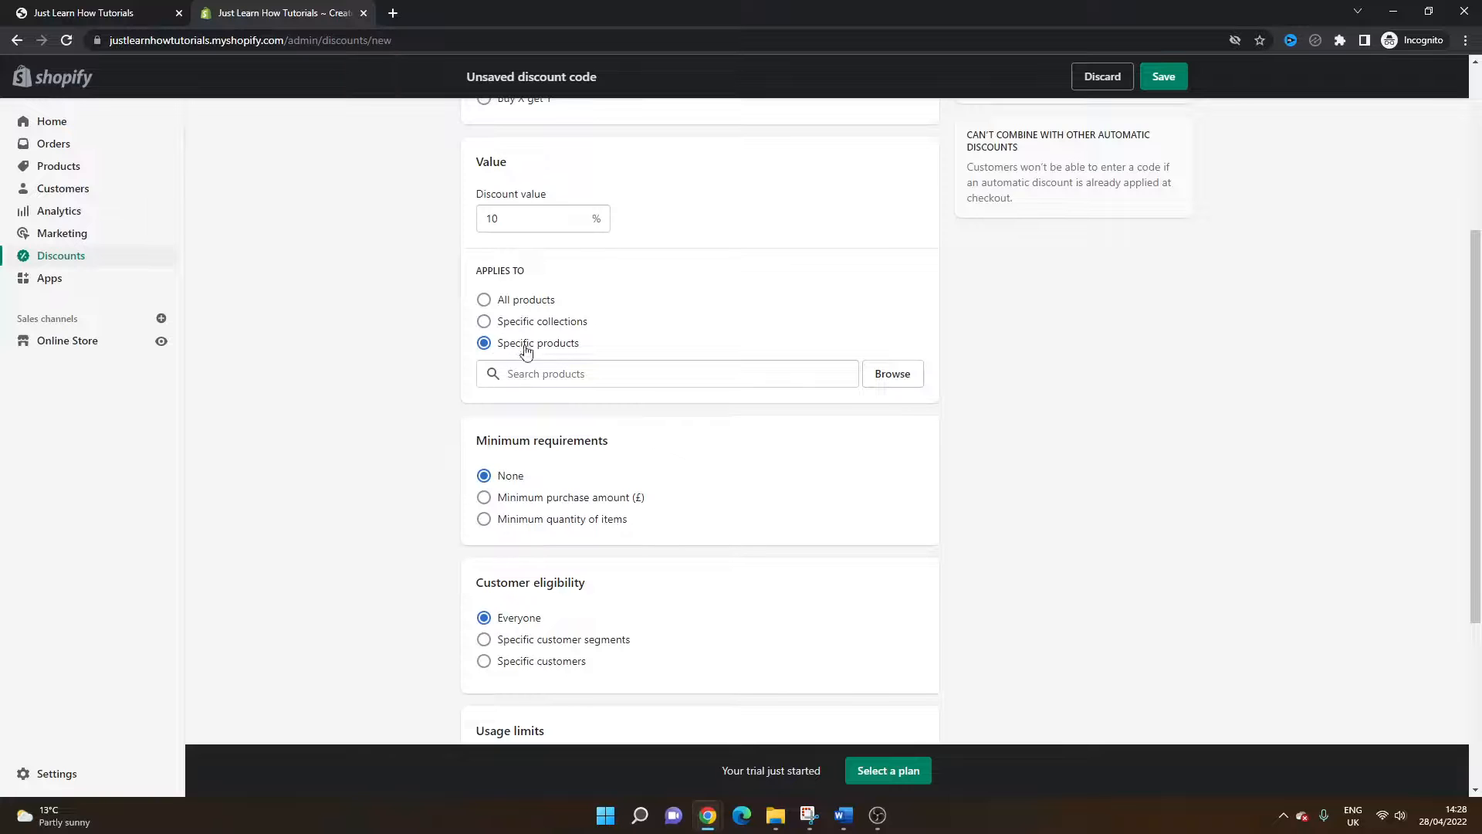
pyautogui.click(894, 378)
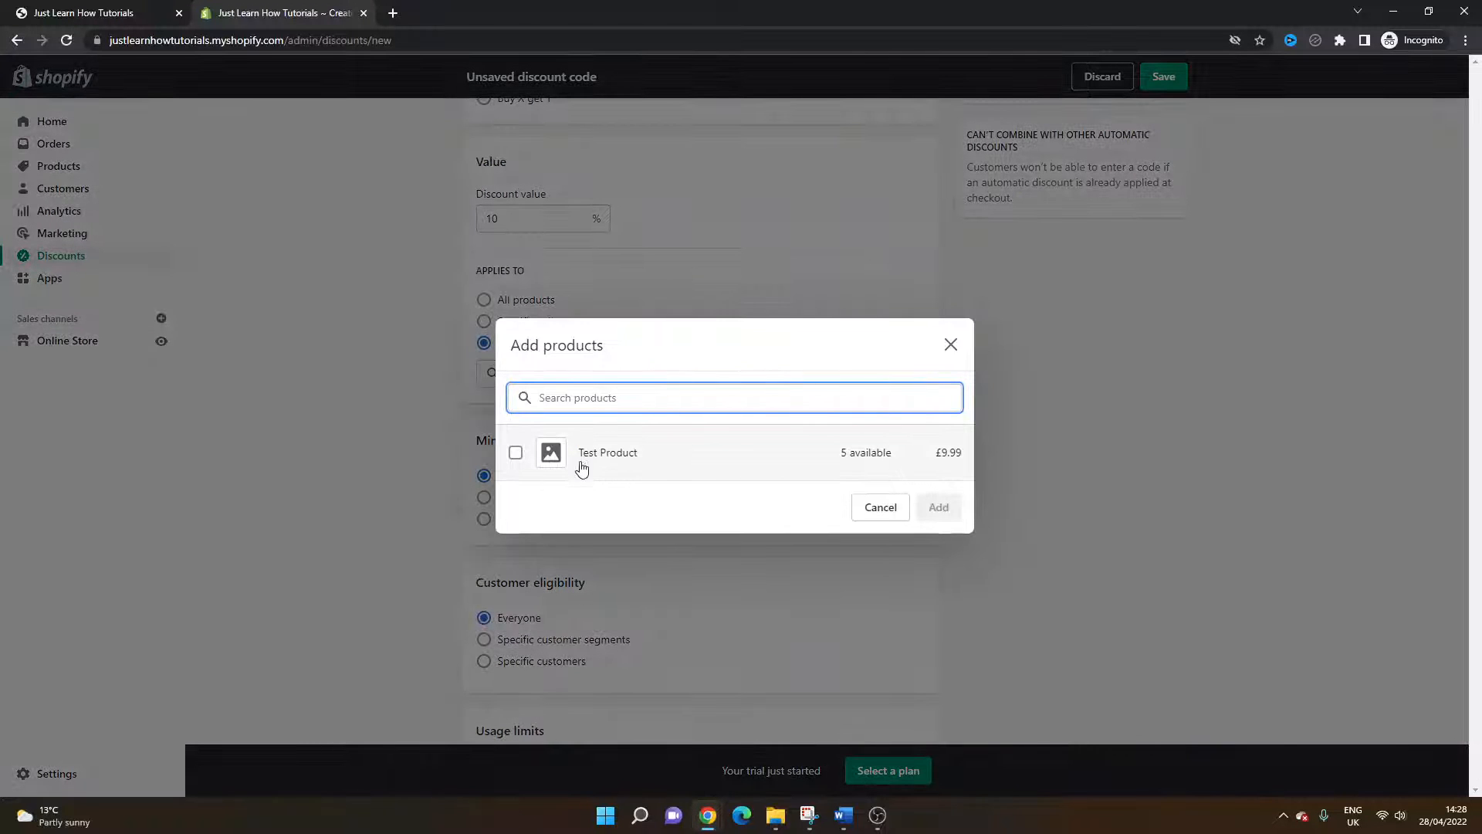
pyautogui.click(952, 347)
pyautogui.scroll(-3, 764, 361)
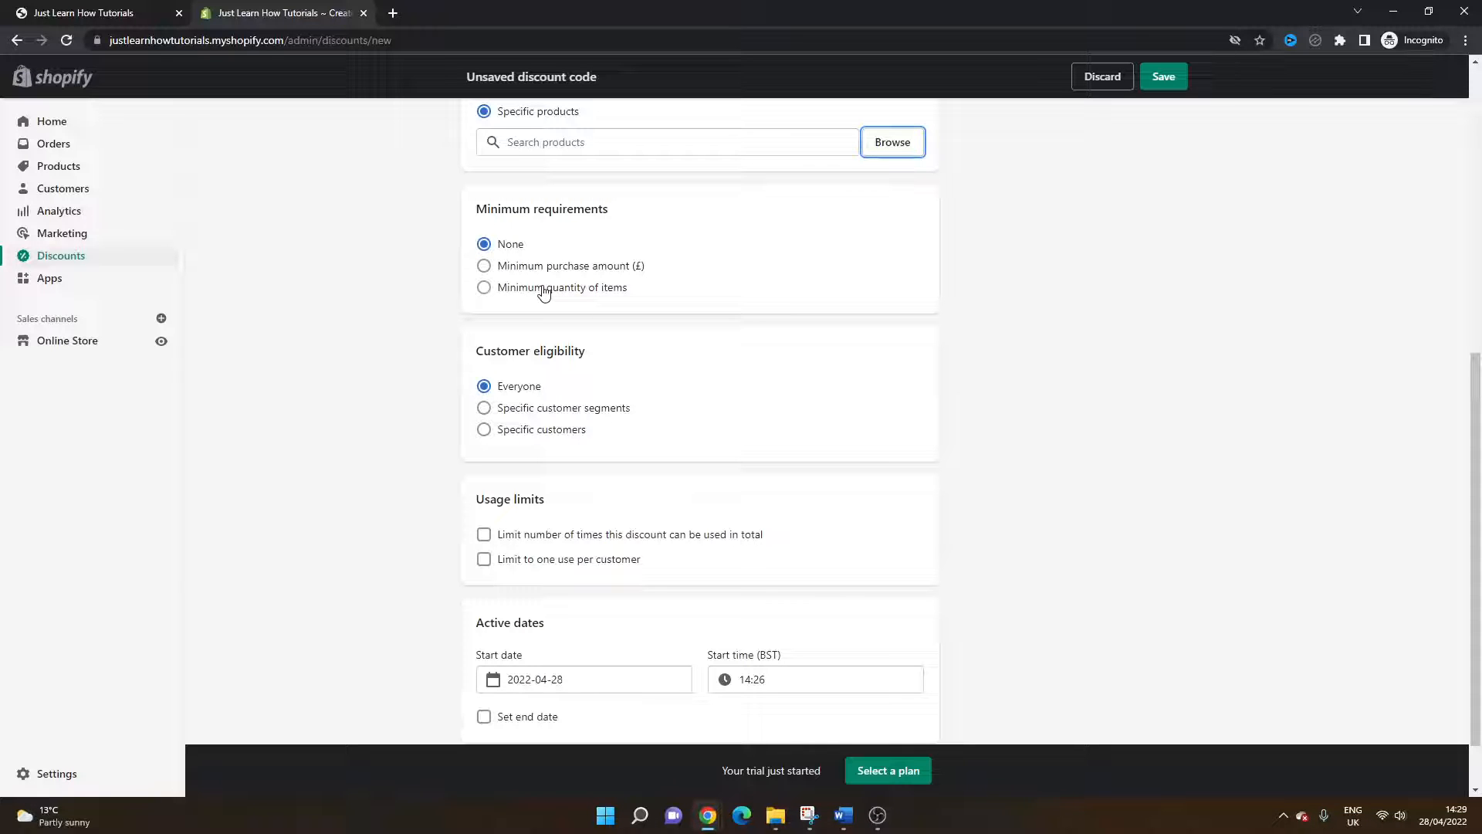
# Step: Try the minimum purchase amount and minimum quantity requirements, then return to no minimum requirement
pyautogui.click(522, 266)
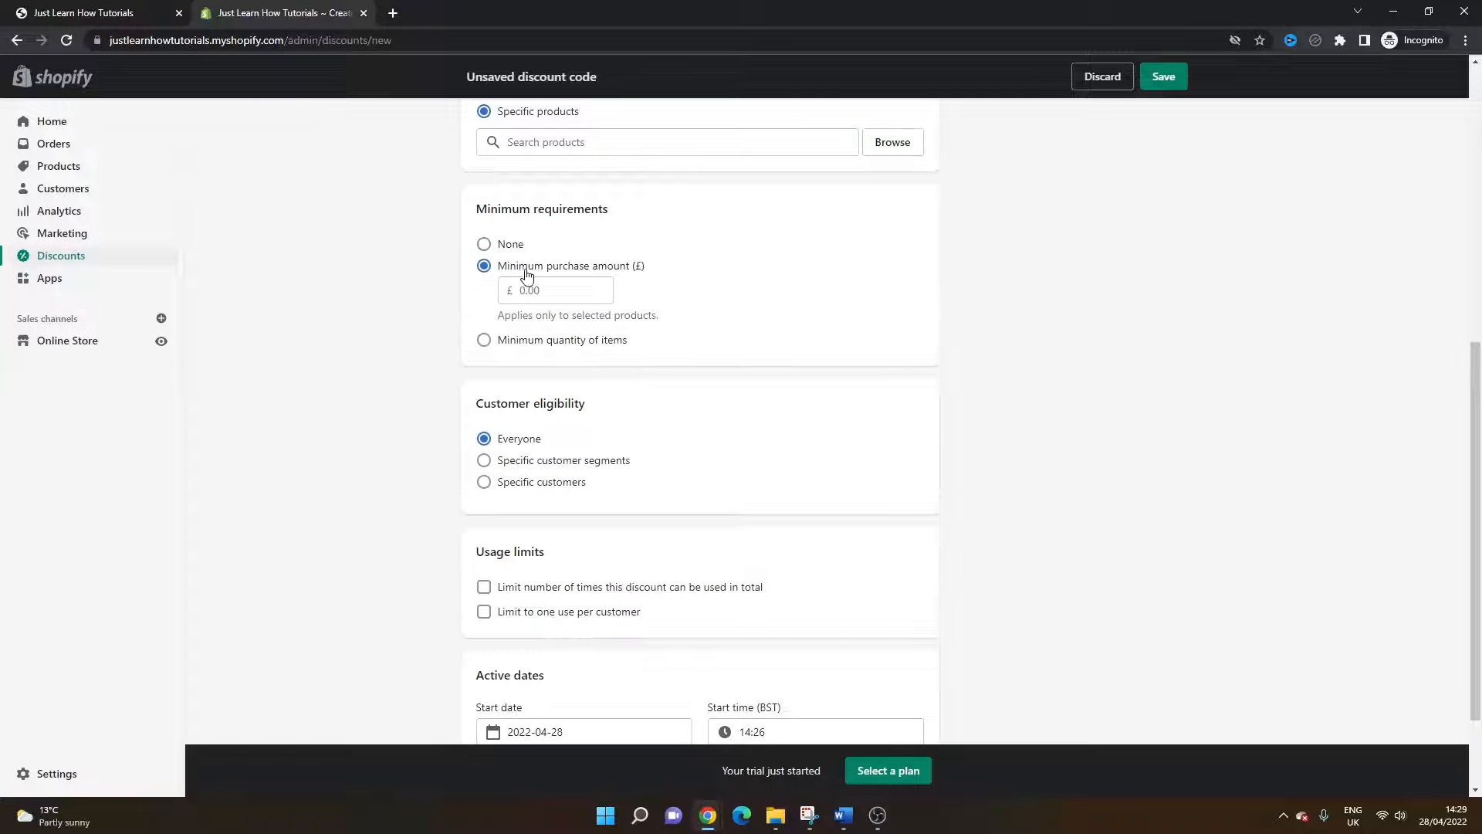
pyautogui.click(484, 340)
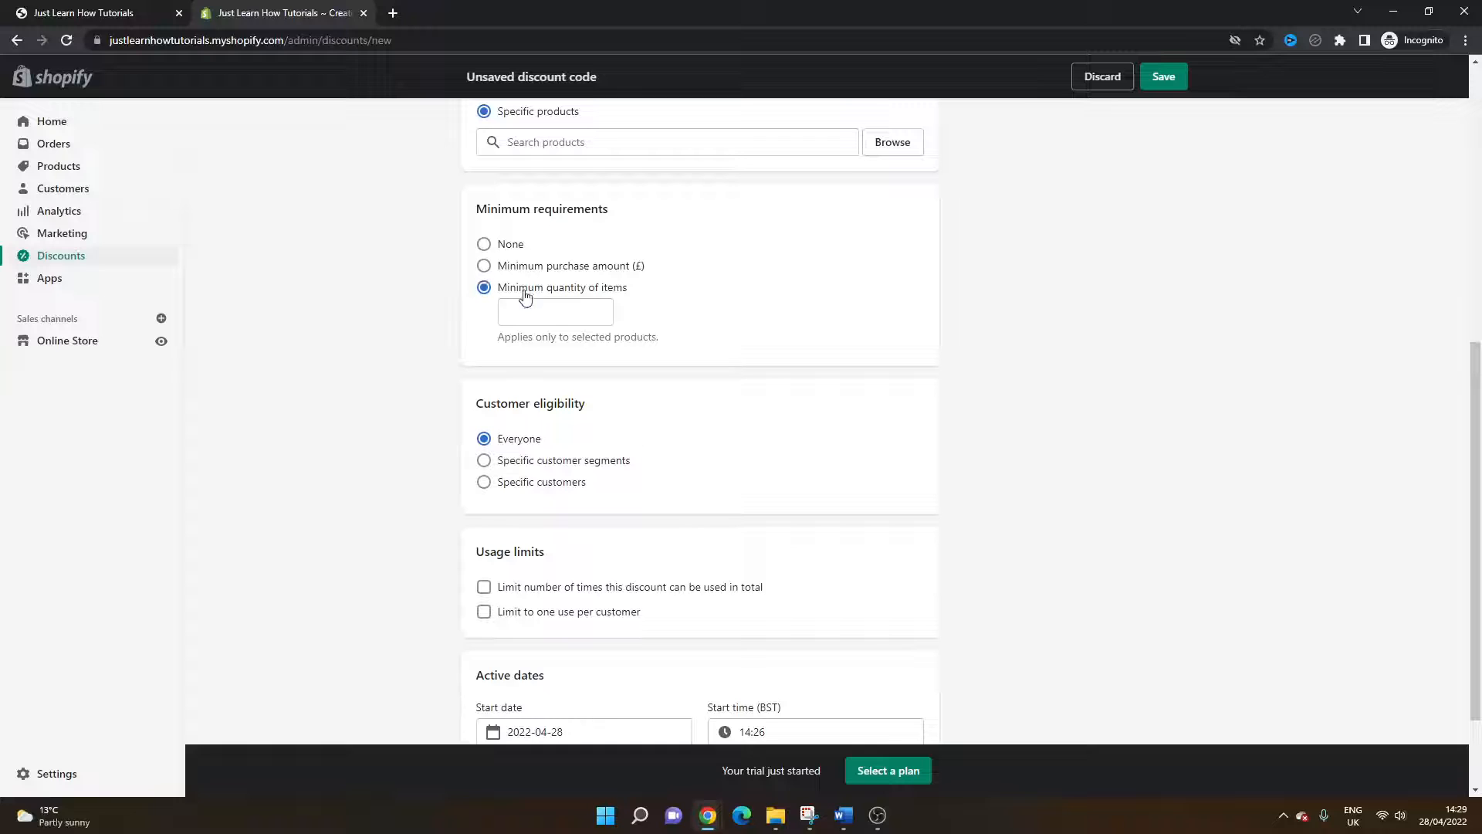
pyautogui.click(510, 245)
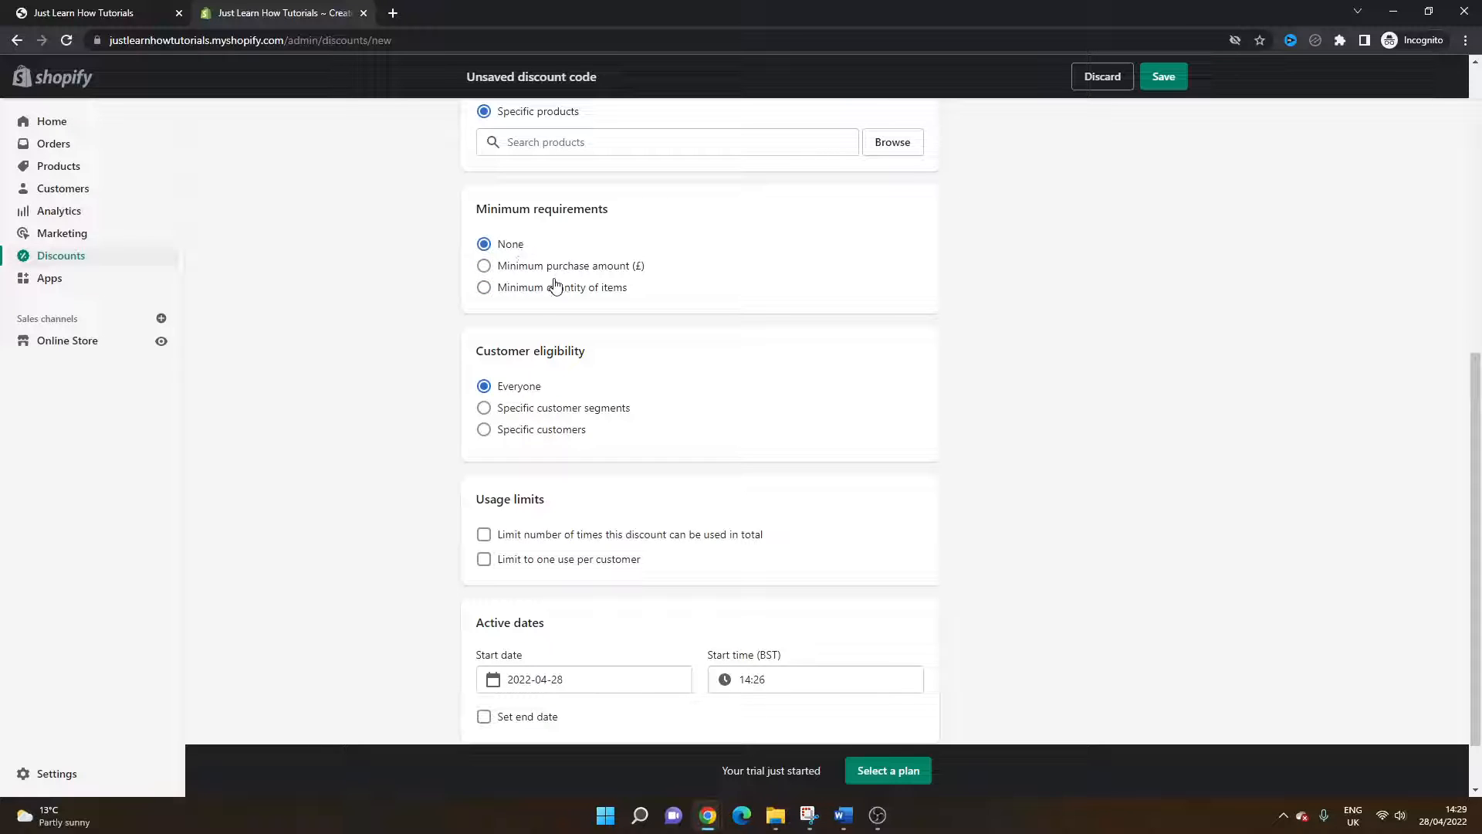
pyautogui.scroll(-2, 581, 278)
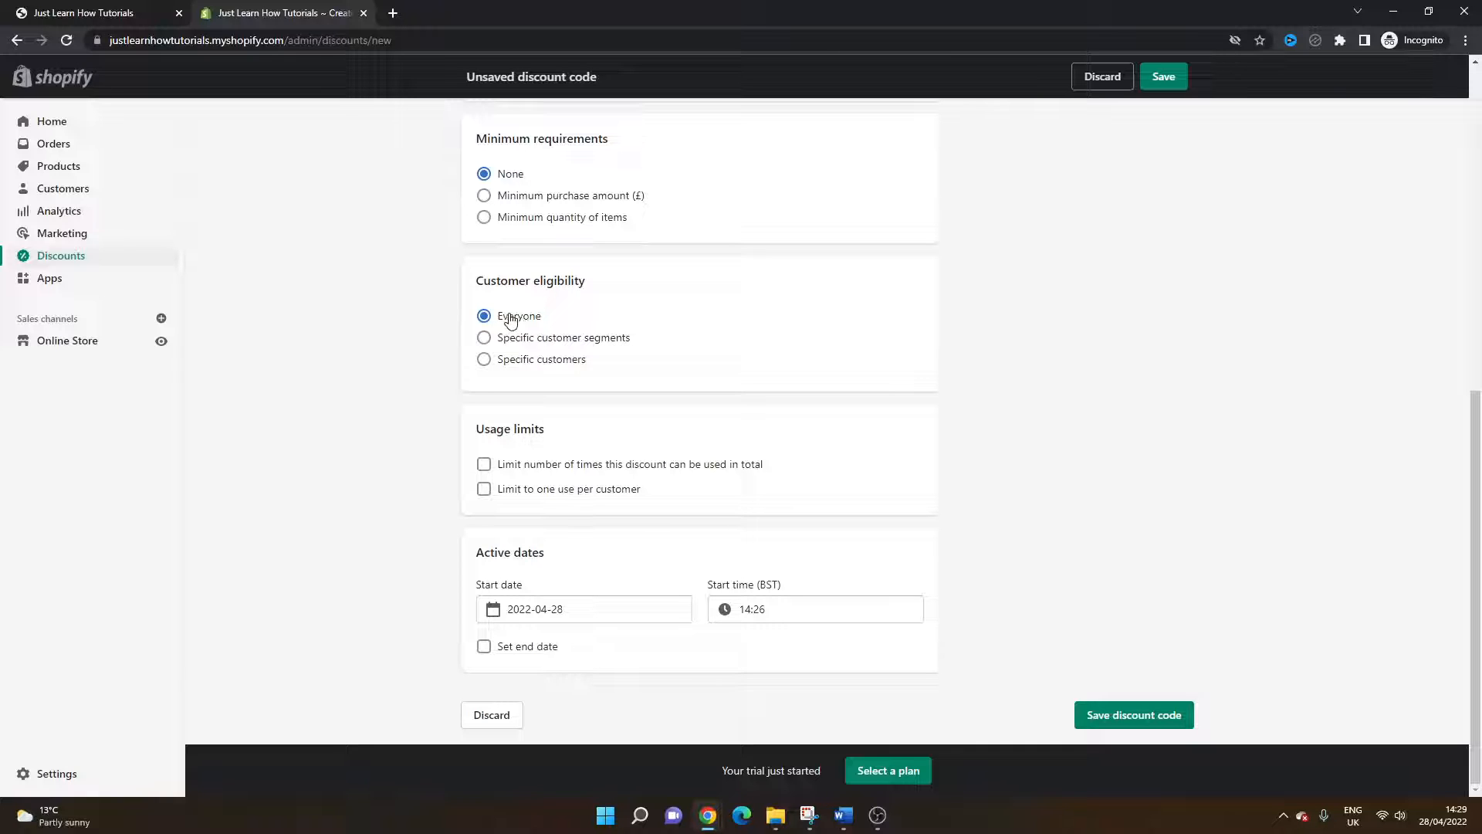
# Step: Restrict customer eligibility to specific customer segments, opening the segment picker and cancelling it
pyautogui.click(525, 340)
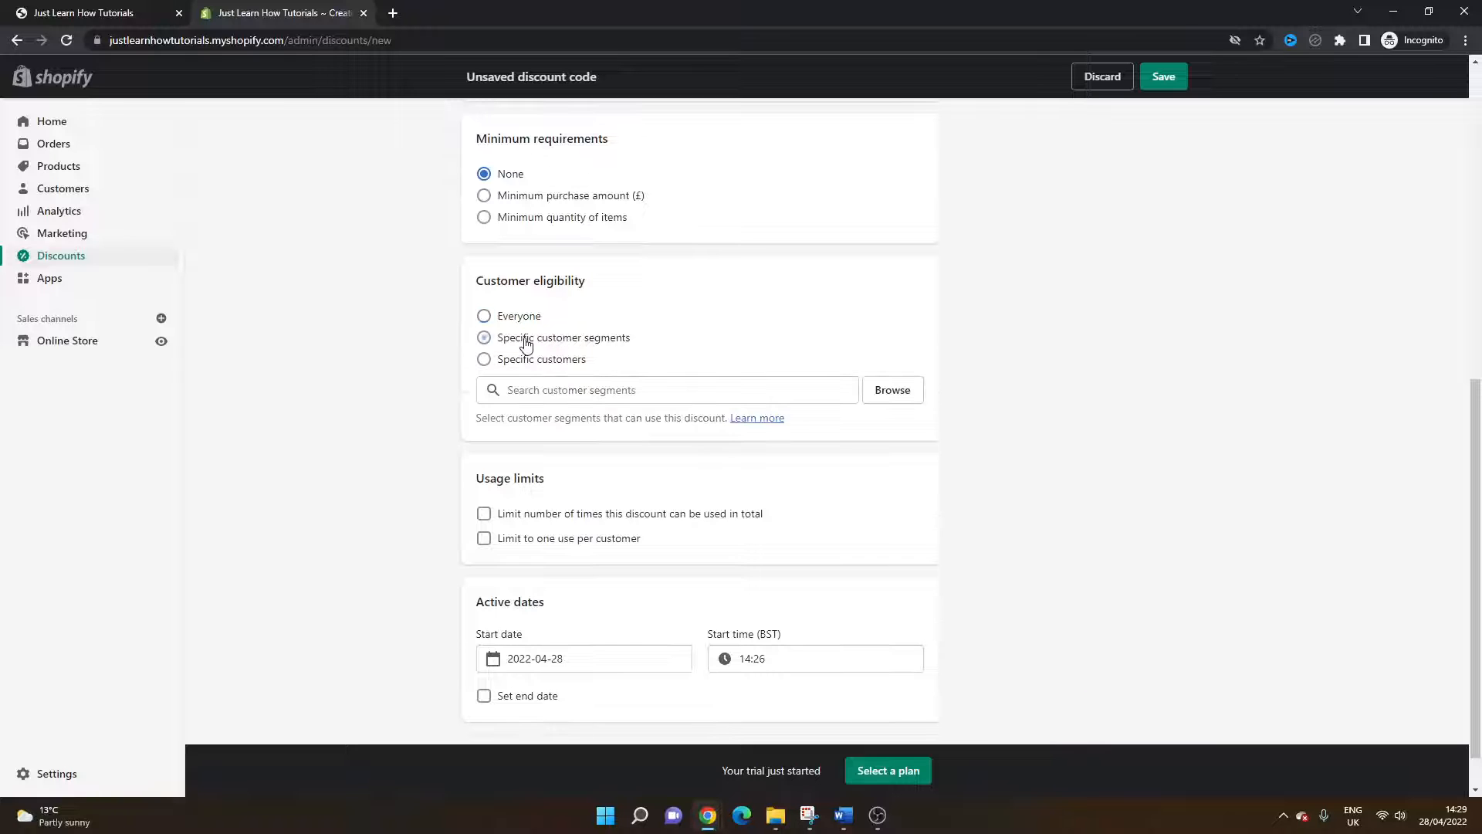
pyautogui.click(894, 394)
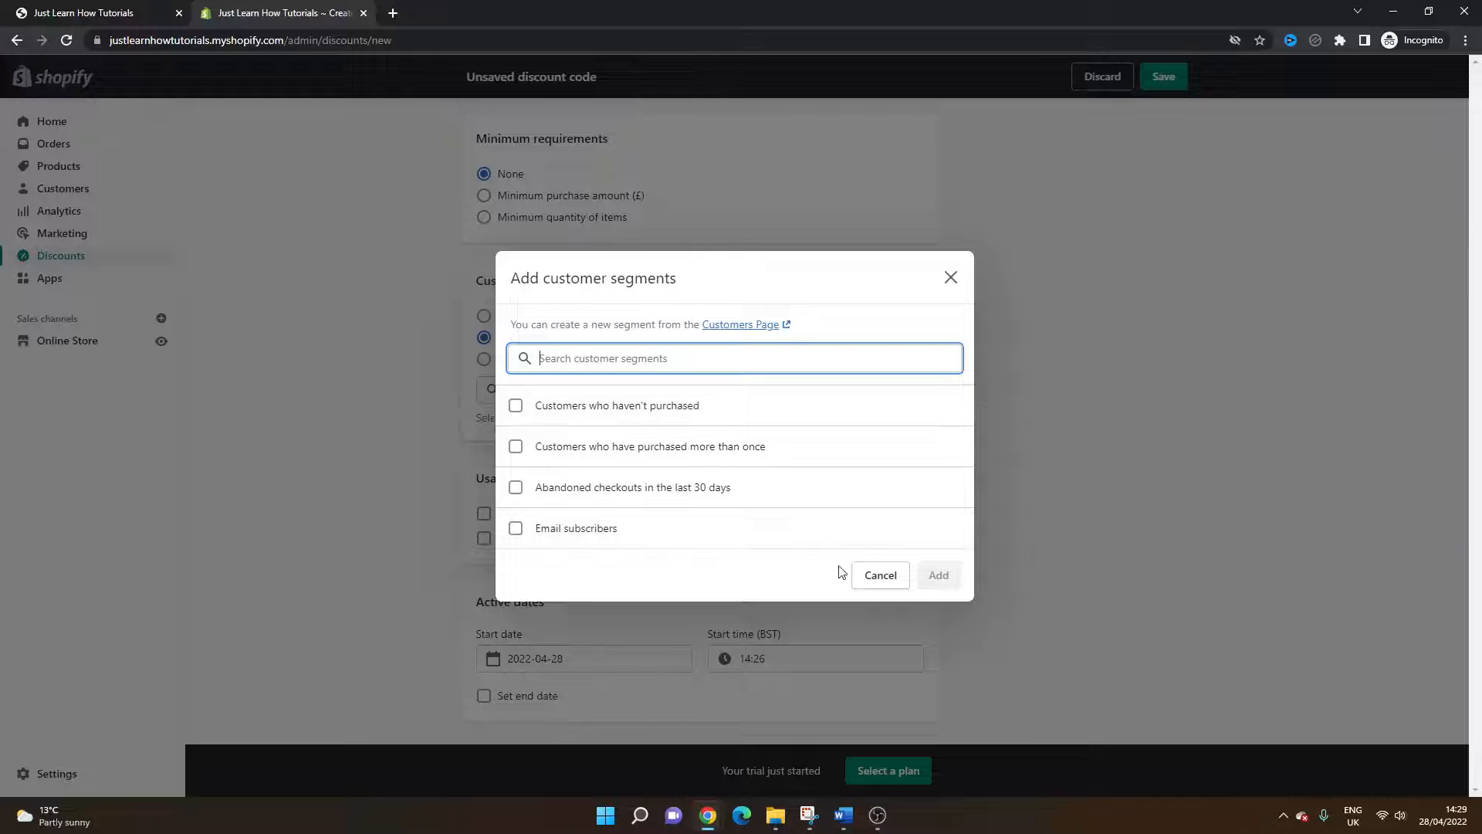
pyautogui.click(889, 581)
pyautogui.scroll(-1, 664, 463)
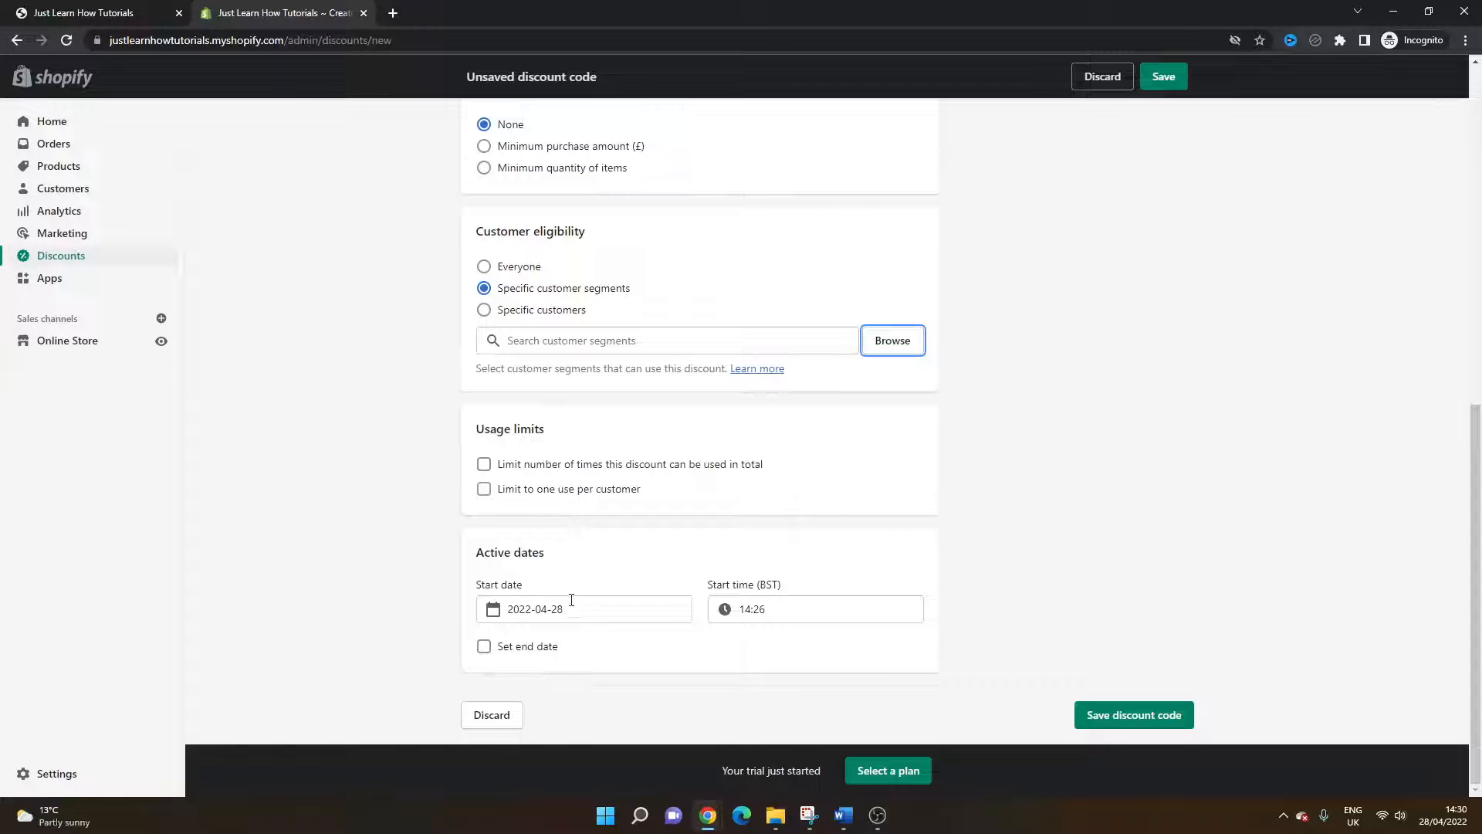
# Step: Turn on an end date for the discount, then turn it off again
pyautogui.click(484, 647)
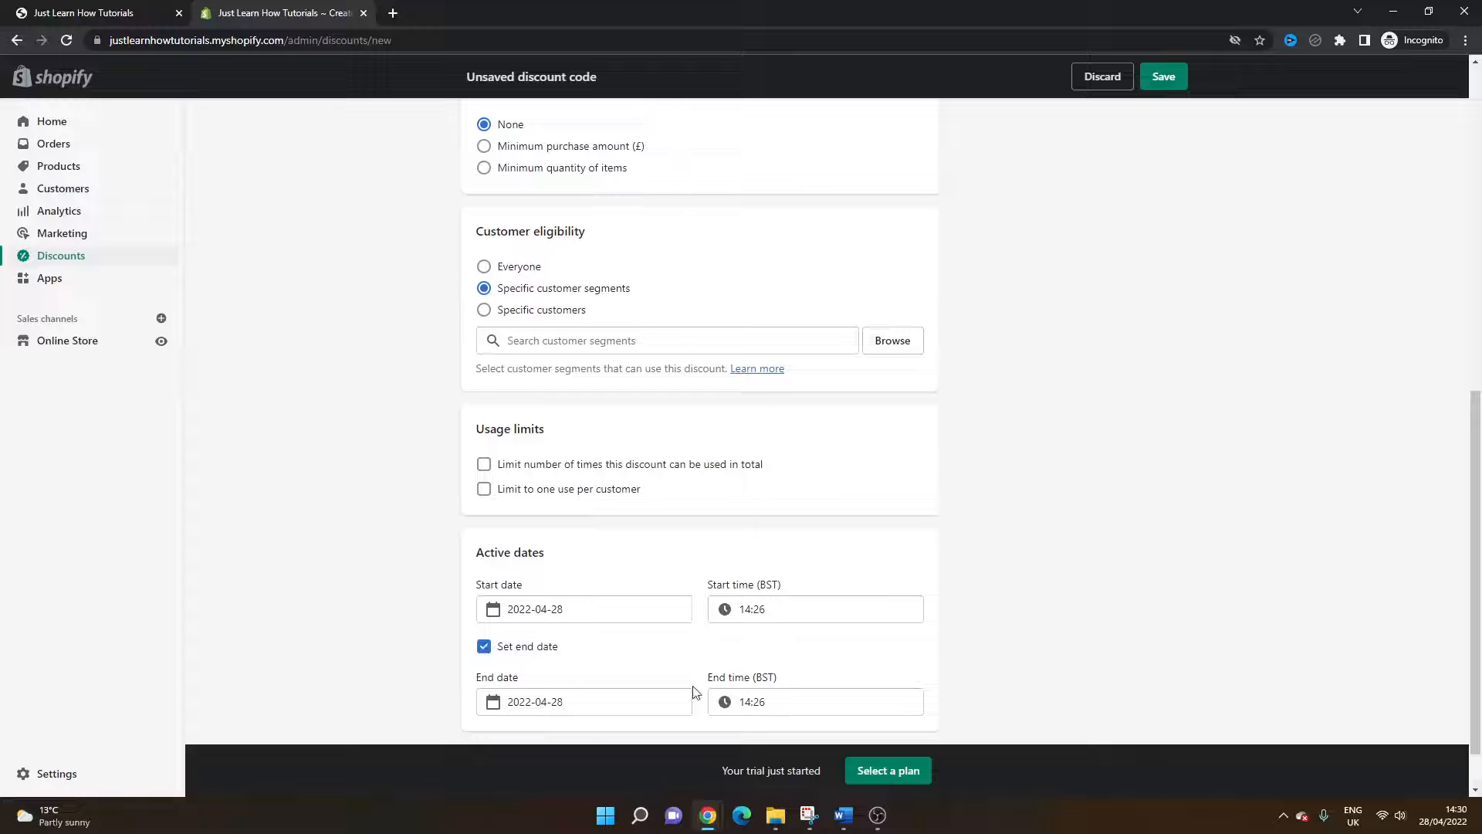
pyautogui.click(484, 646)
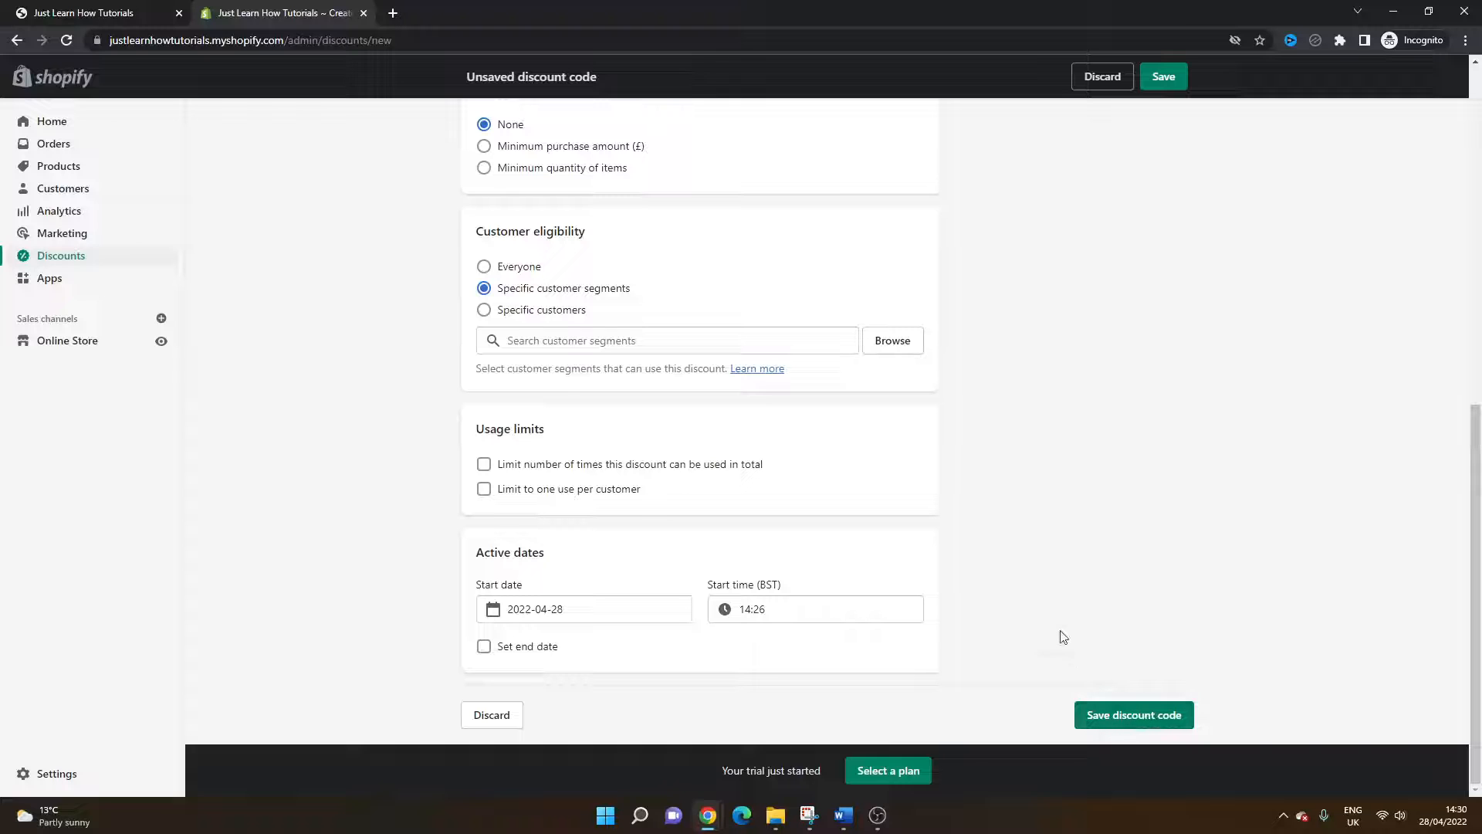
# Step: Change the discount type to Fixed amount
pyautogui.scroll(9, 1063, 627)
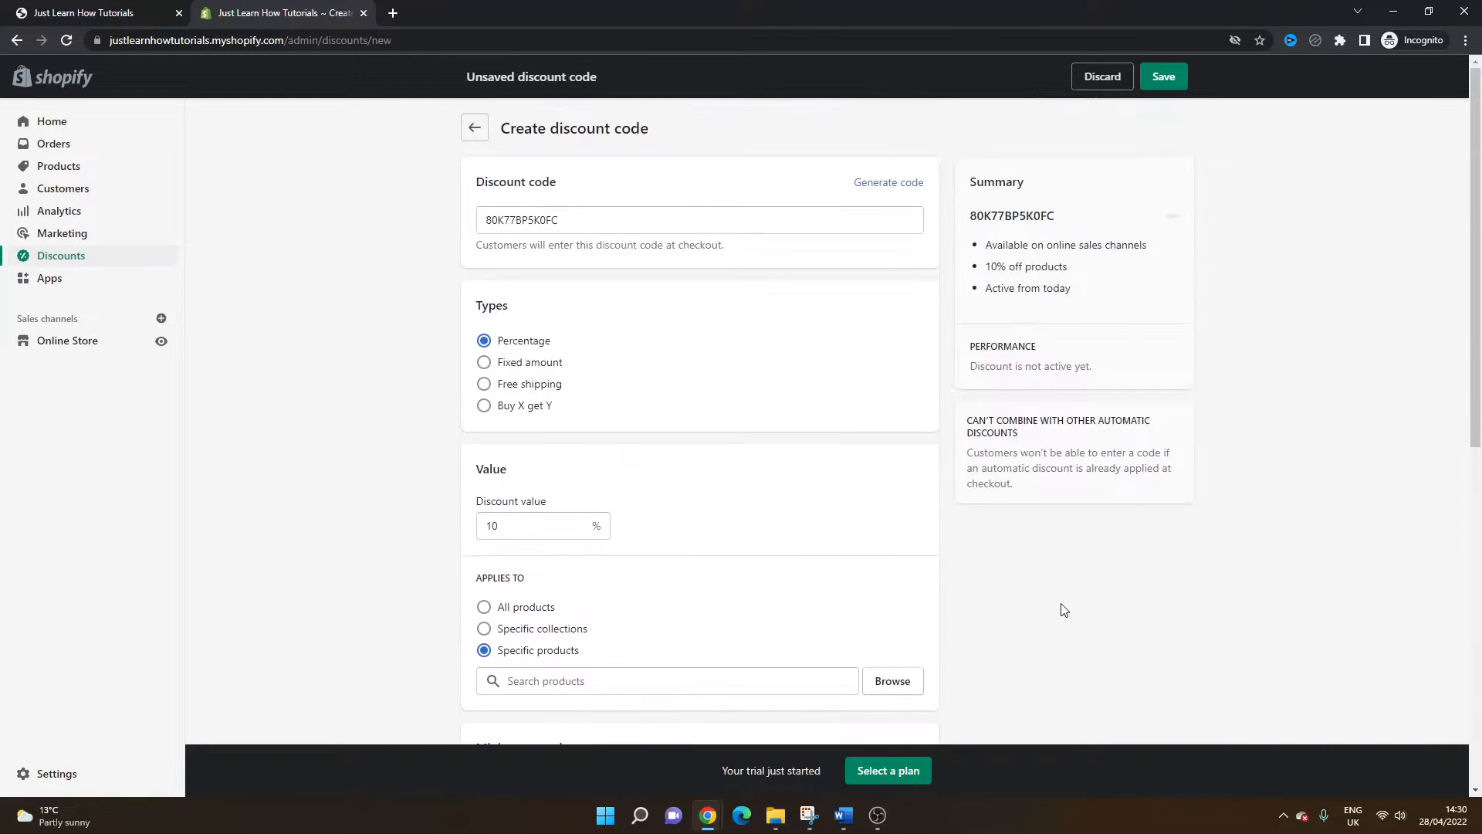
pyautogui.click(542, 365)
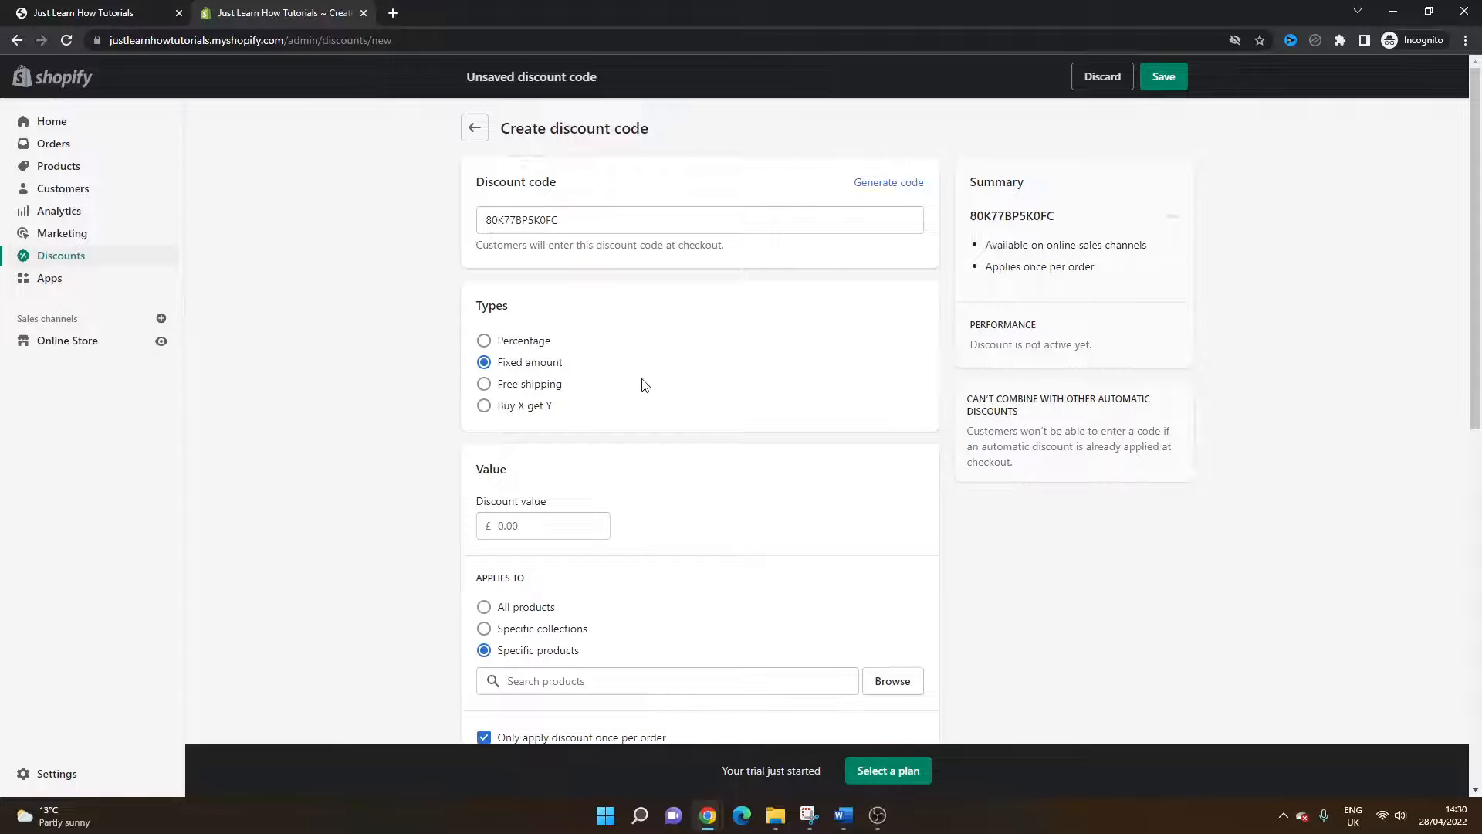
pyautogui.scroll(-1, 643, 384)
pyautogui.scroll(-1, 644, 384)
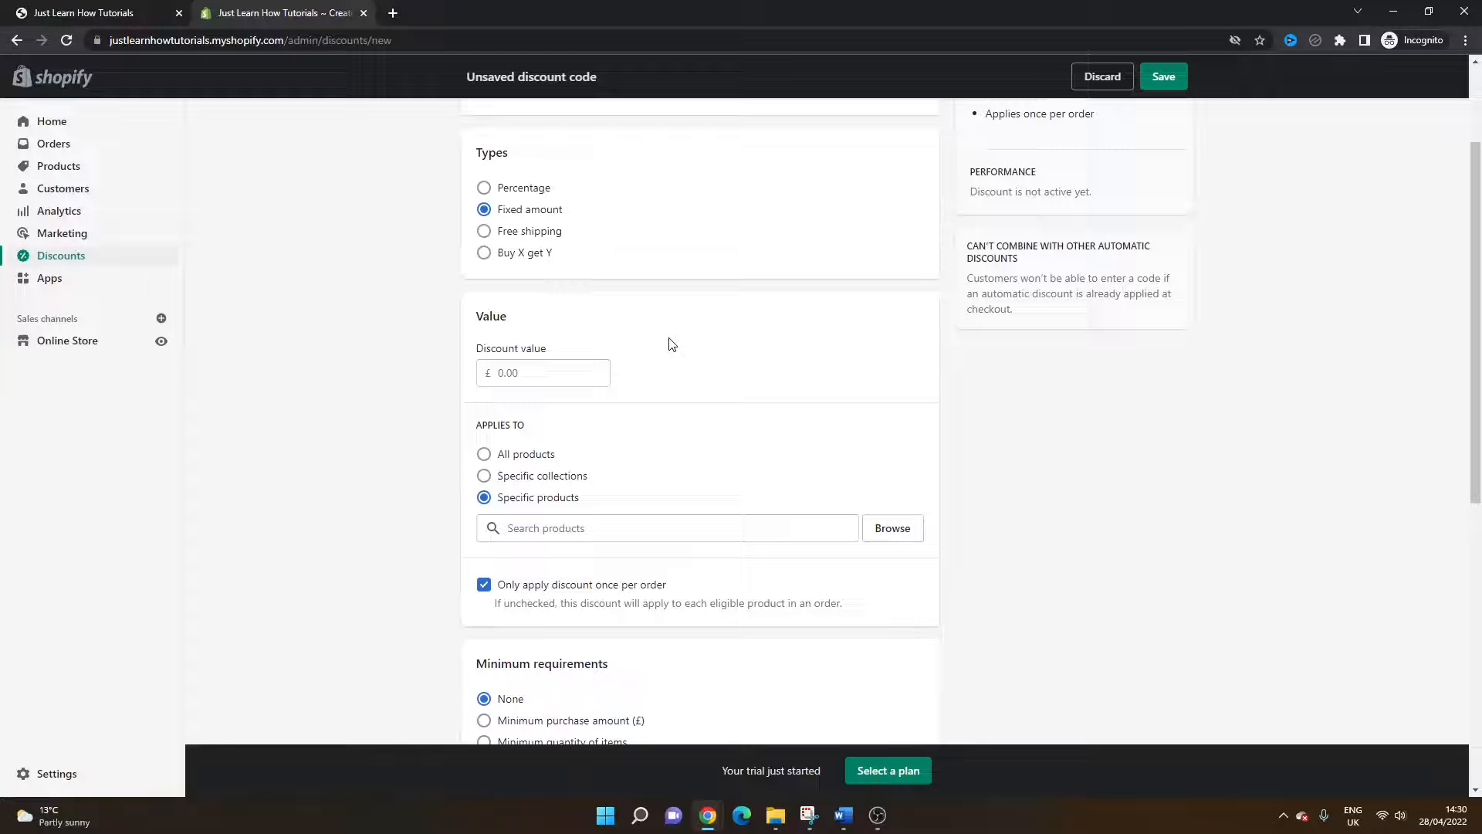
pyautogui.click(533, 190)
pyautogui.click(538, 209)
pyautogui.click(486, 188)
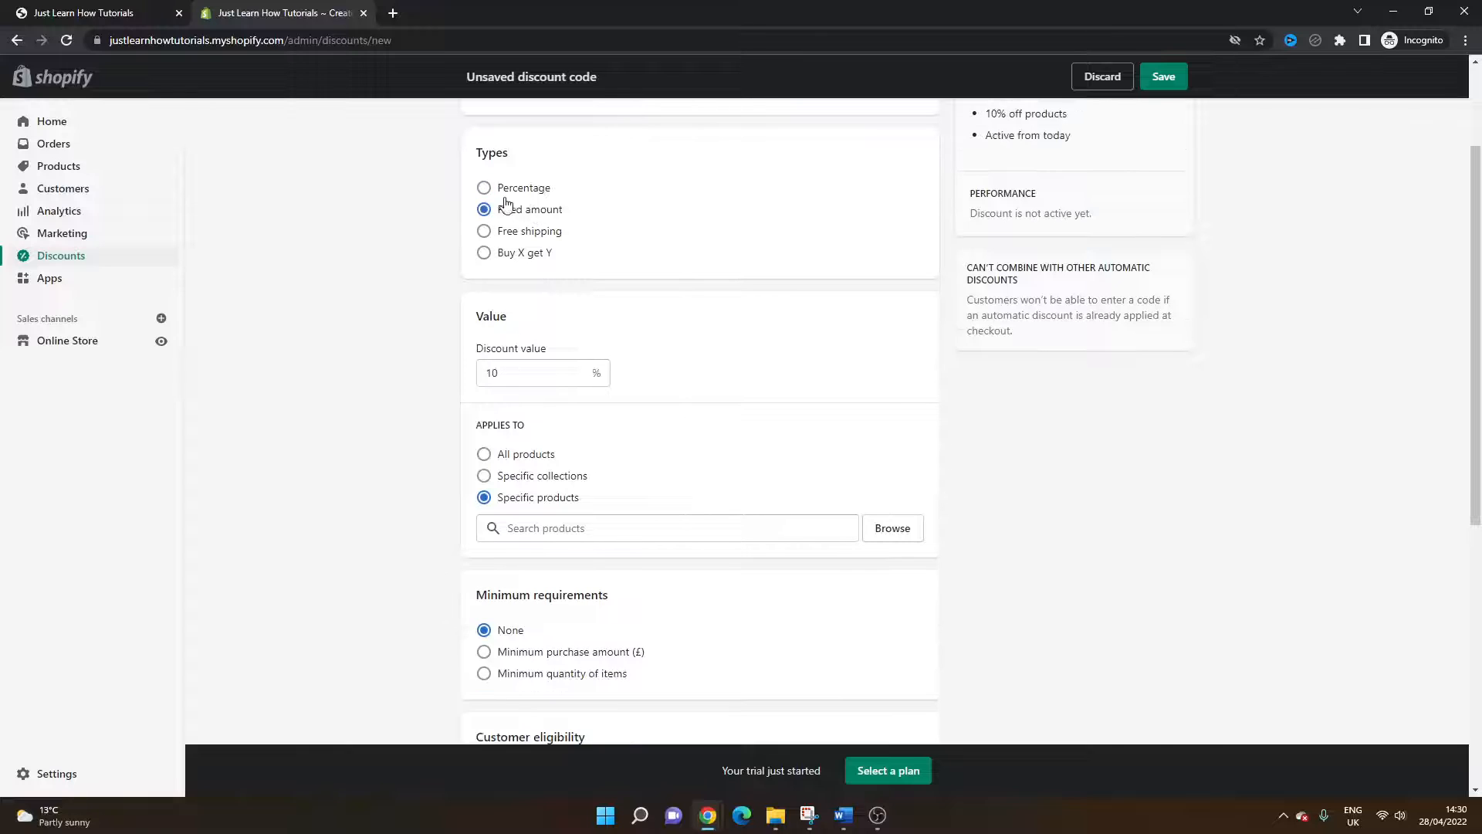
pyautogui.click(490, 209)
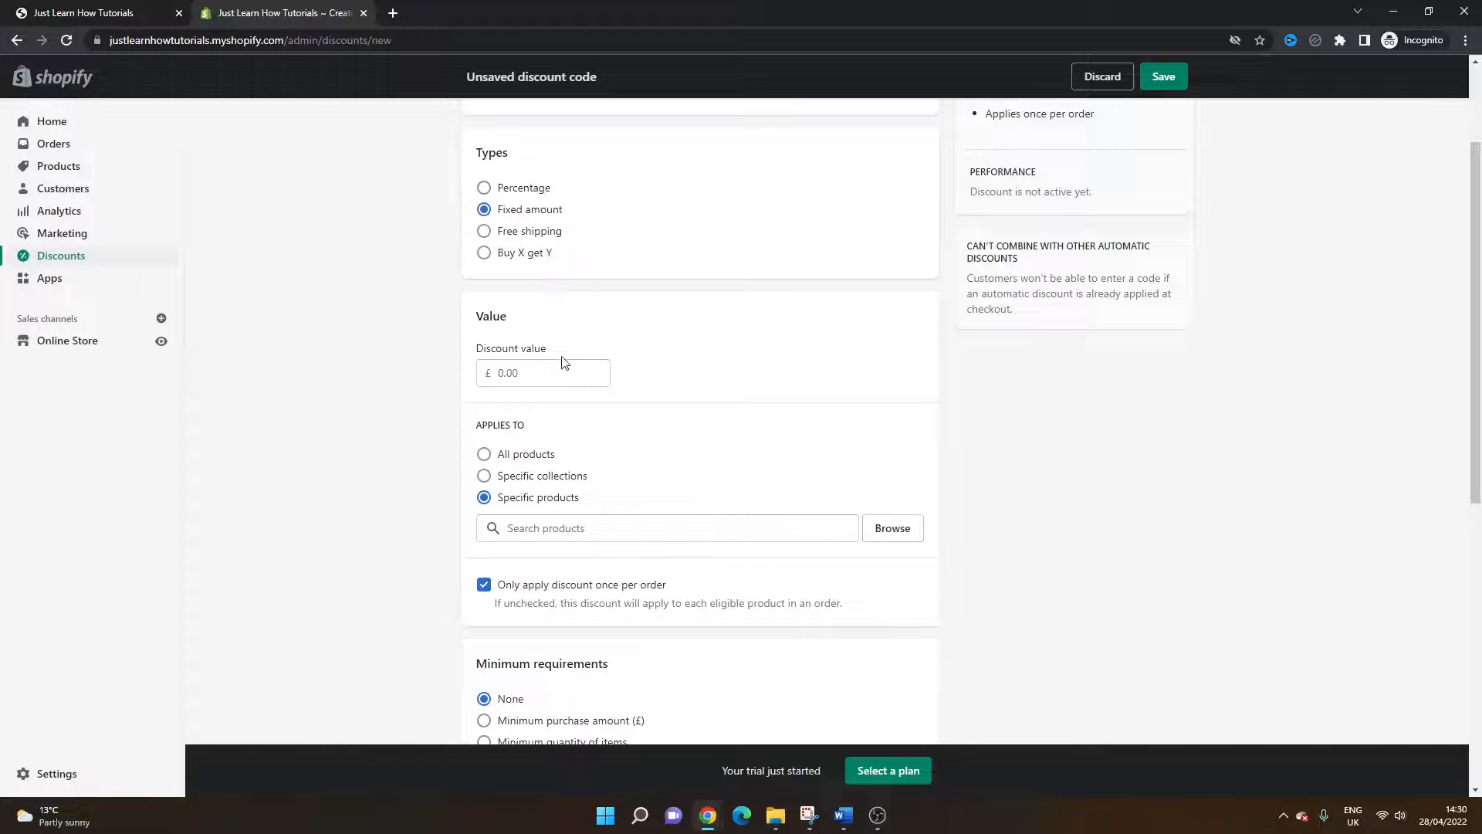
# Step: Make the fixed-amount discount apply to all products
pyautogui.click(515, 372)
pyautogui.click(530, 459)
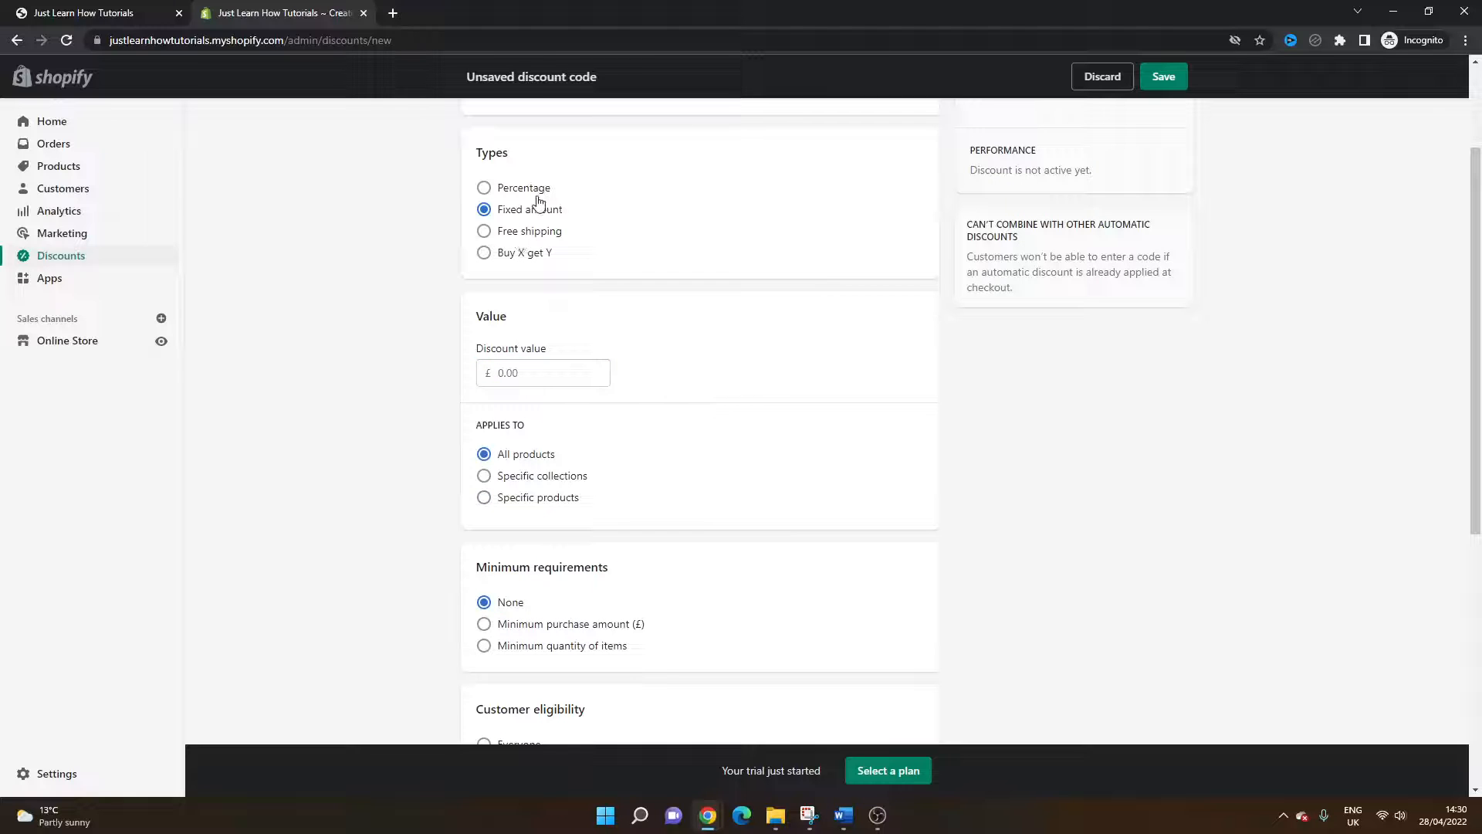
pyautogui.scroll(-2, 609, 367)
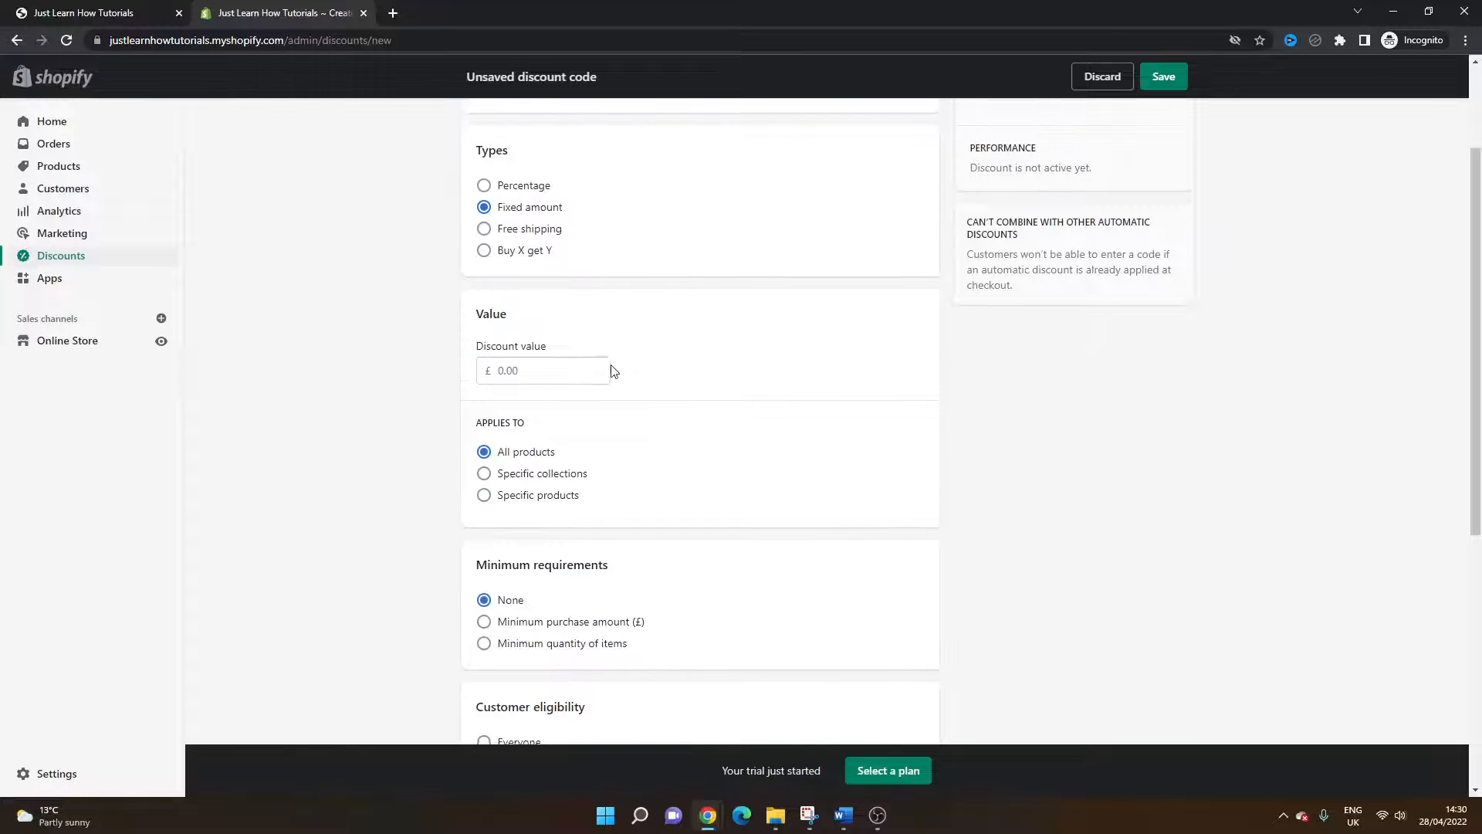
pyautogui.scroll(-4, 609, 409)
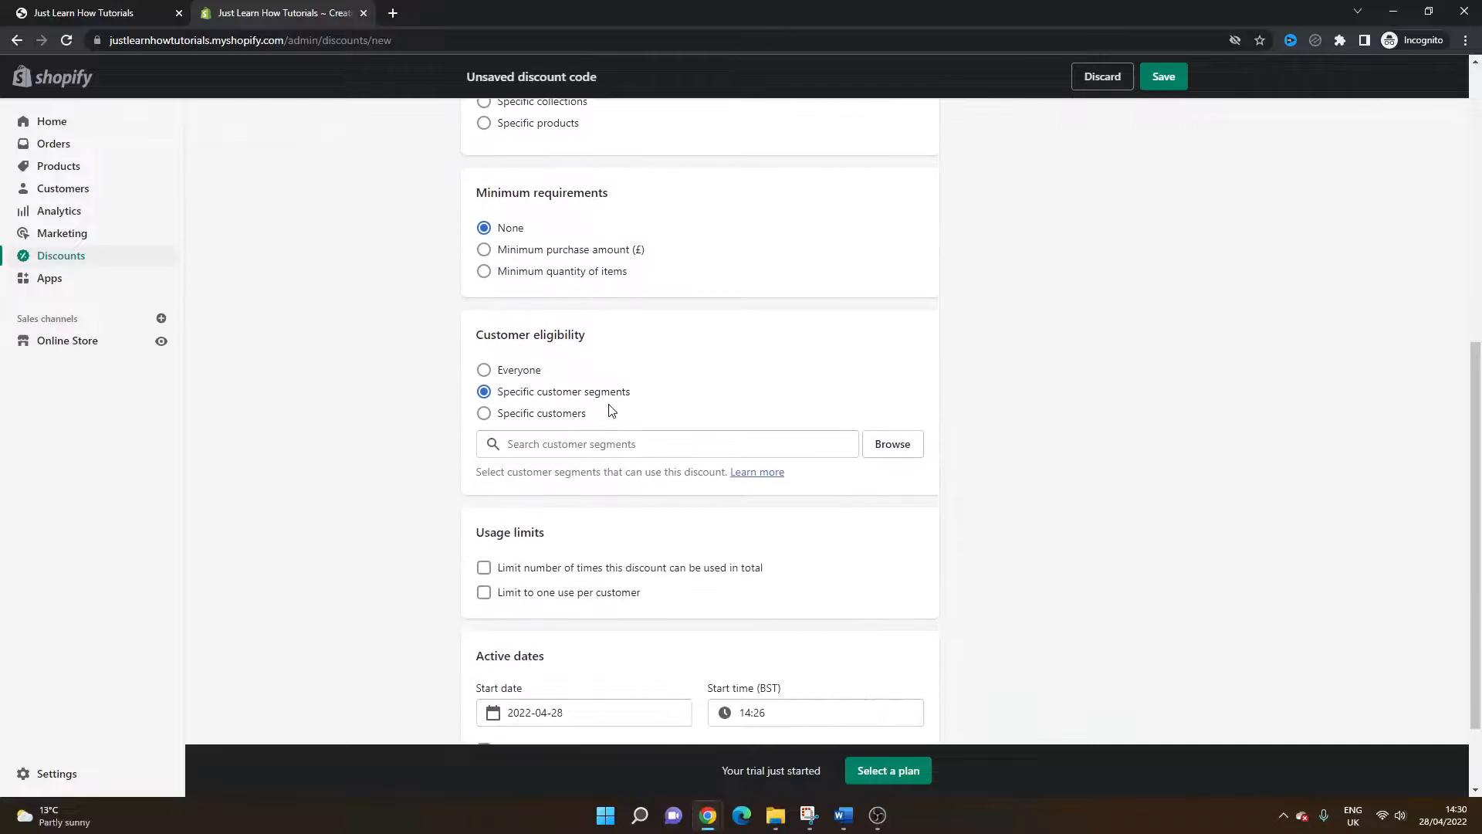
# Step: Change the discount type to Free shipping
pyautogui.scroll(4, 639, 458)
pyautogui.scroll(4, 639, 457)
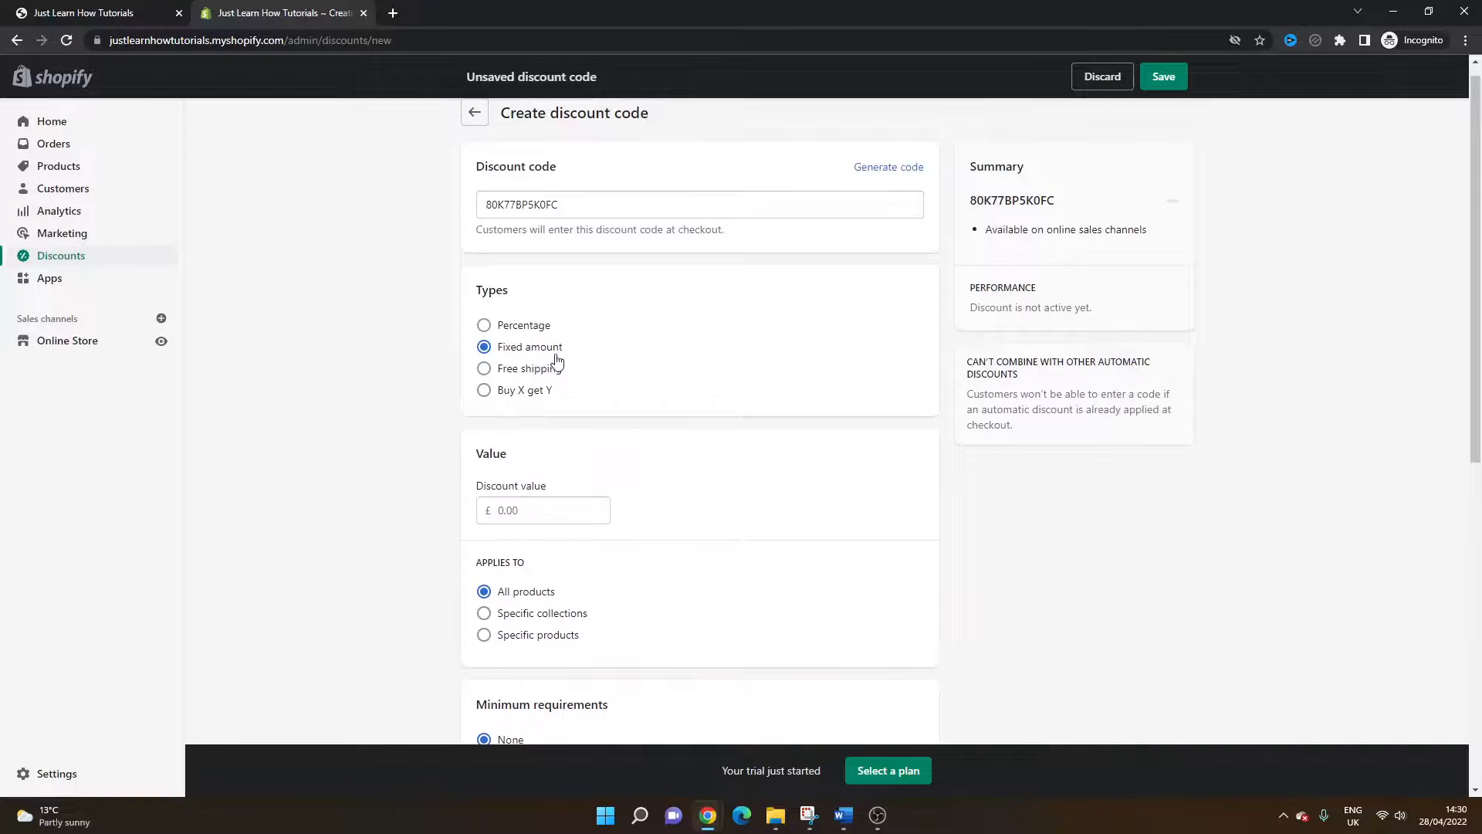
pyautogui.scroll(-8, 556, 364)
pyautogui.scroll(8, 627, 449)
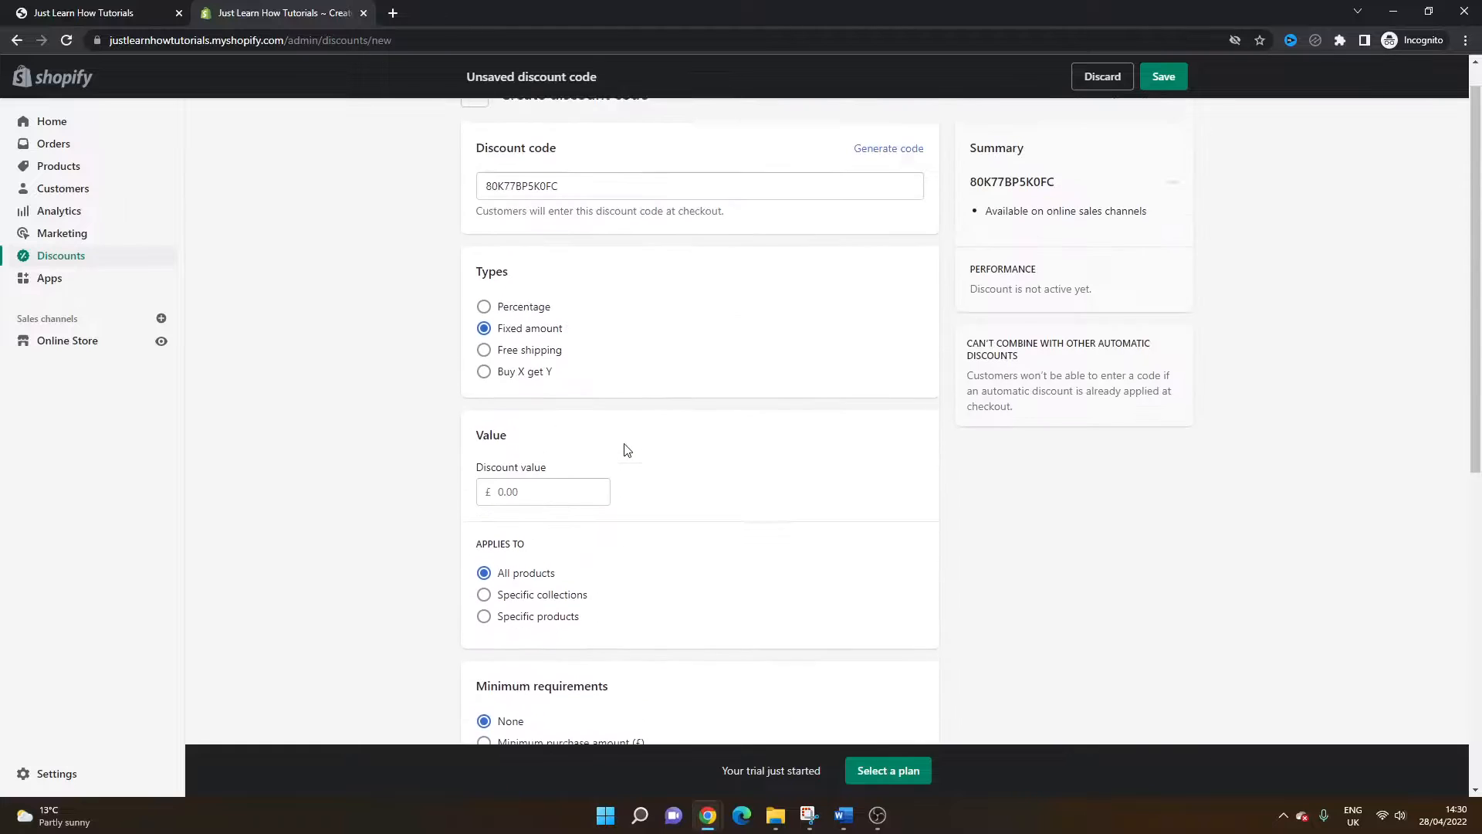
pyautogui.click(519, 386)
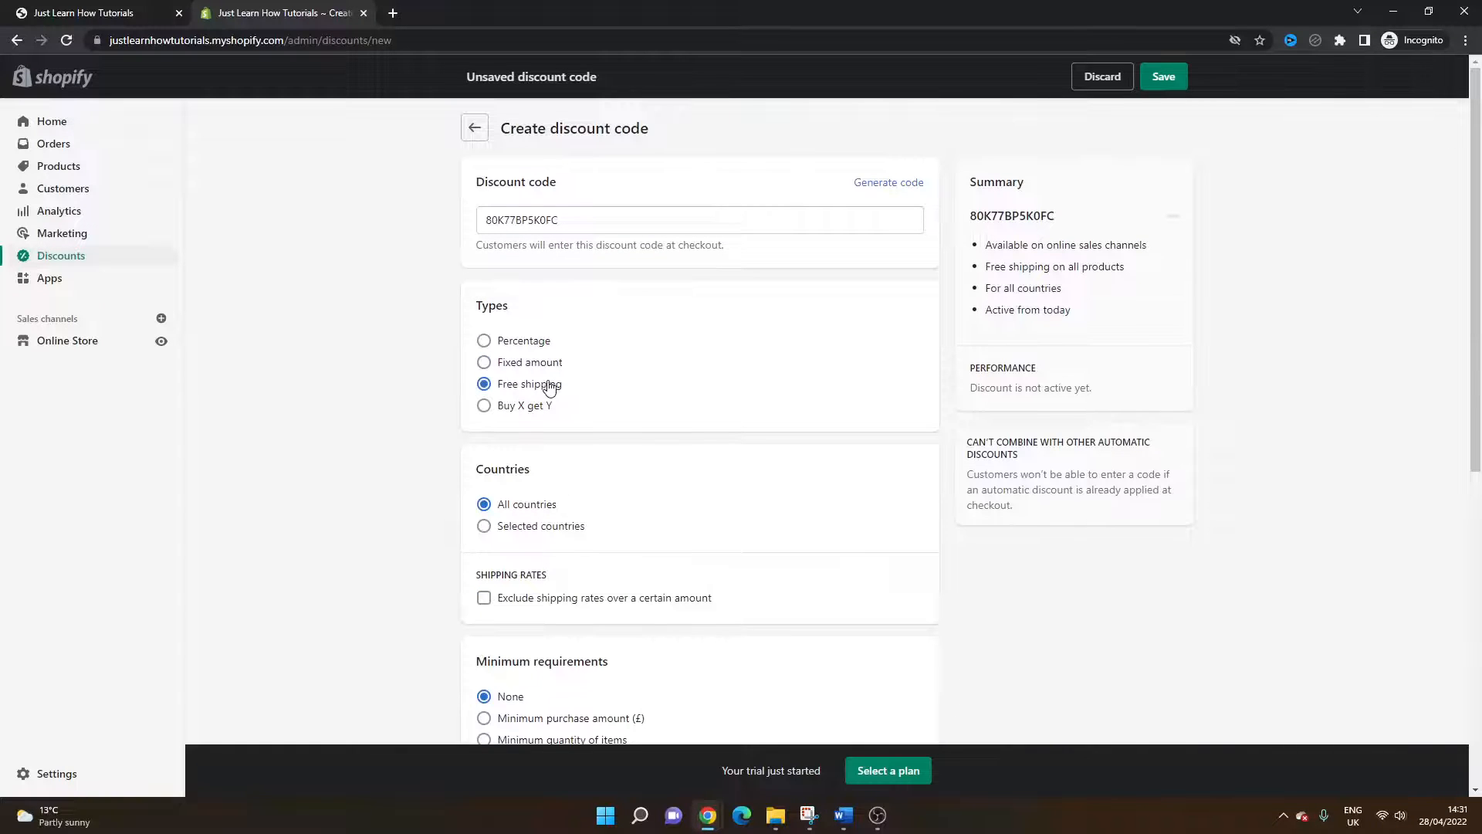
# Step: Switch the free-shipping countries to Selected countries, then back to All countries
pyautogui.scroll(-2, 589, 396)
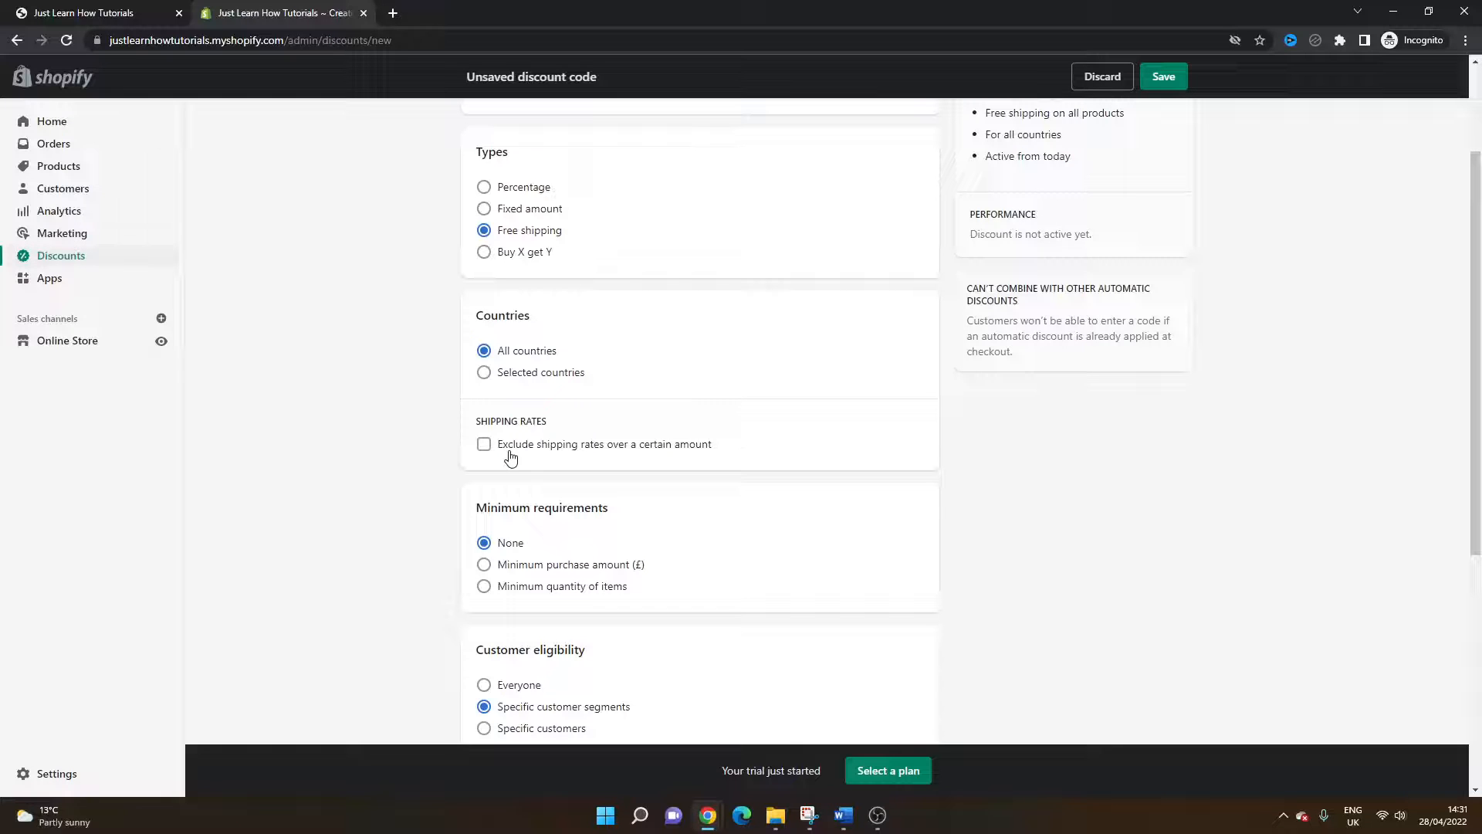
pyautogui.click(510, 379)
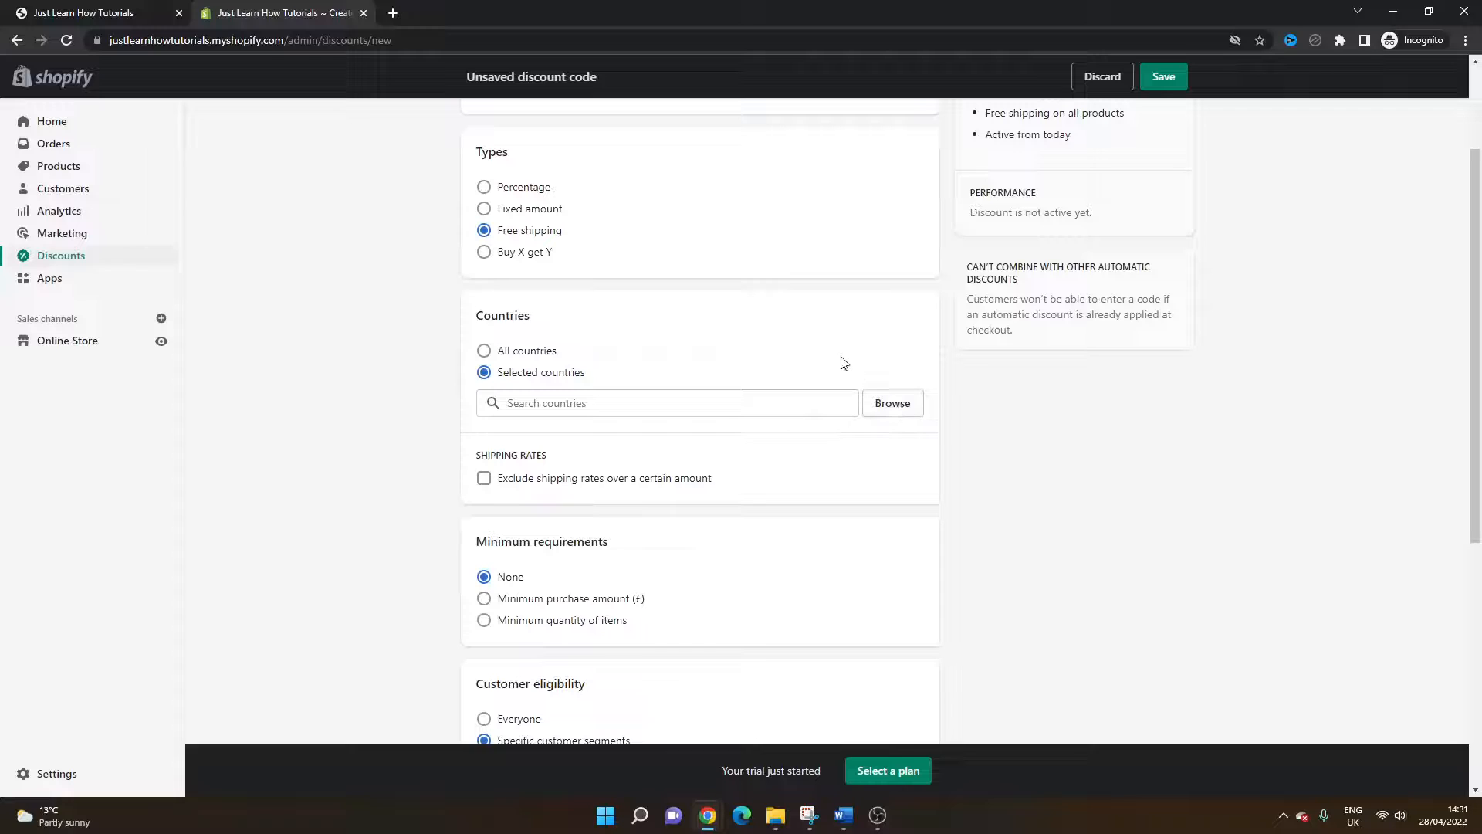
pyautogui.click(550, 353)
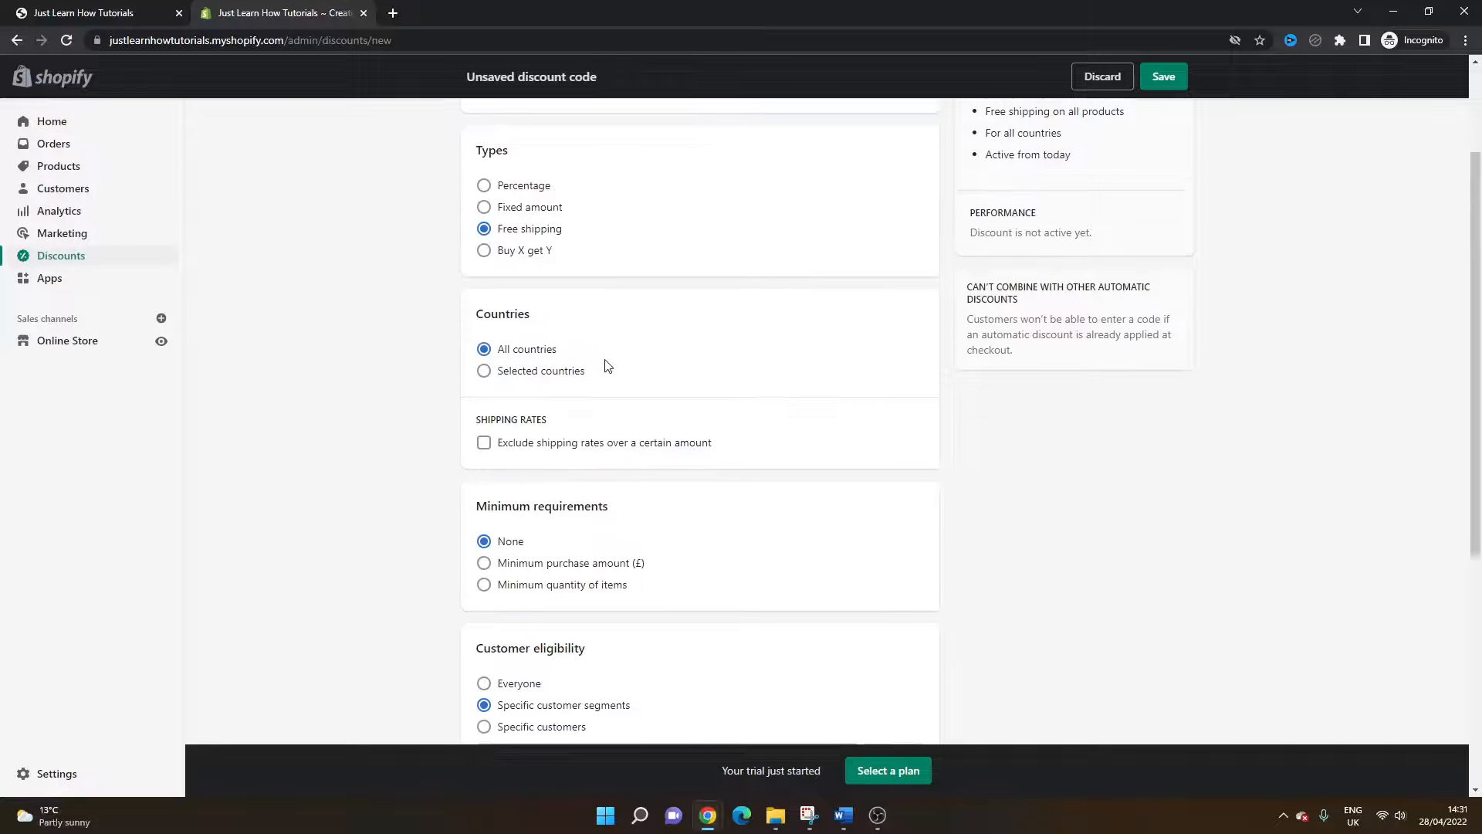
# Step: Change the discount type to Buy X get Y
pyautogui.scroll(-2, 607, 366)
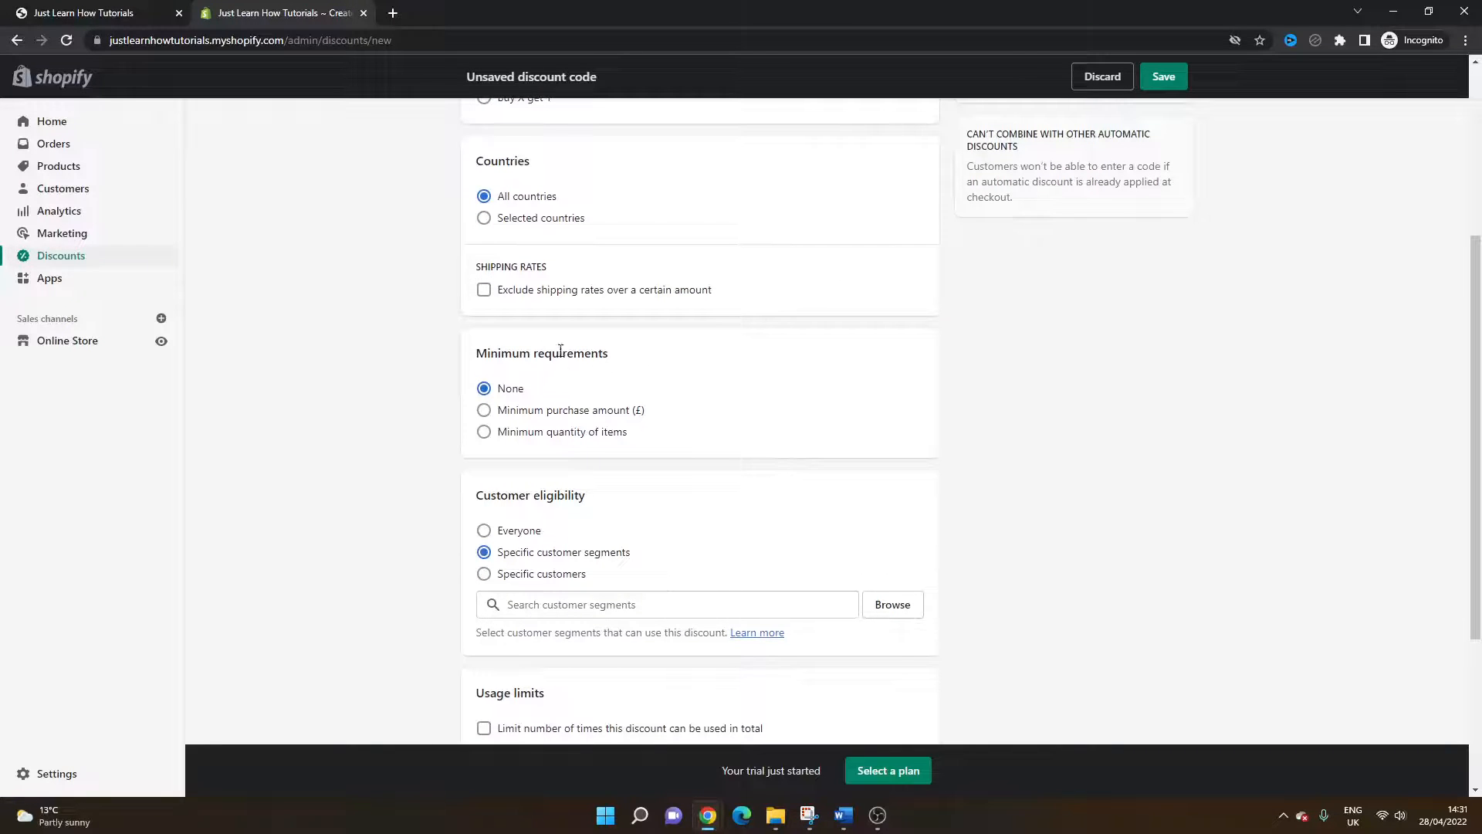
pyautogui.scroll(-3, 575, 402)
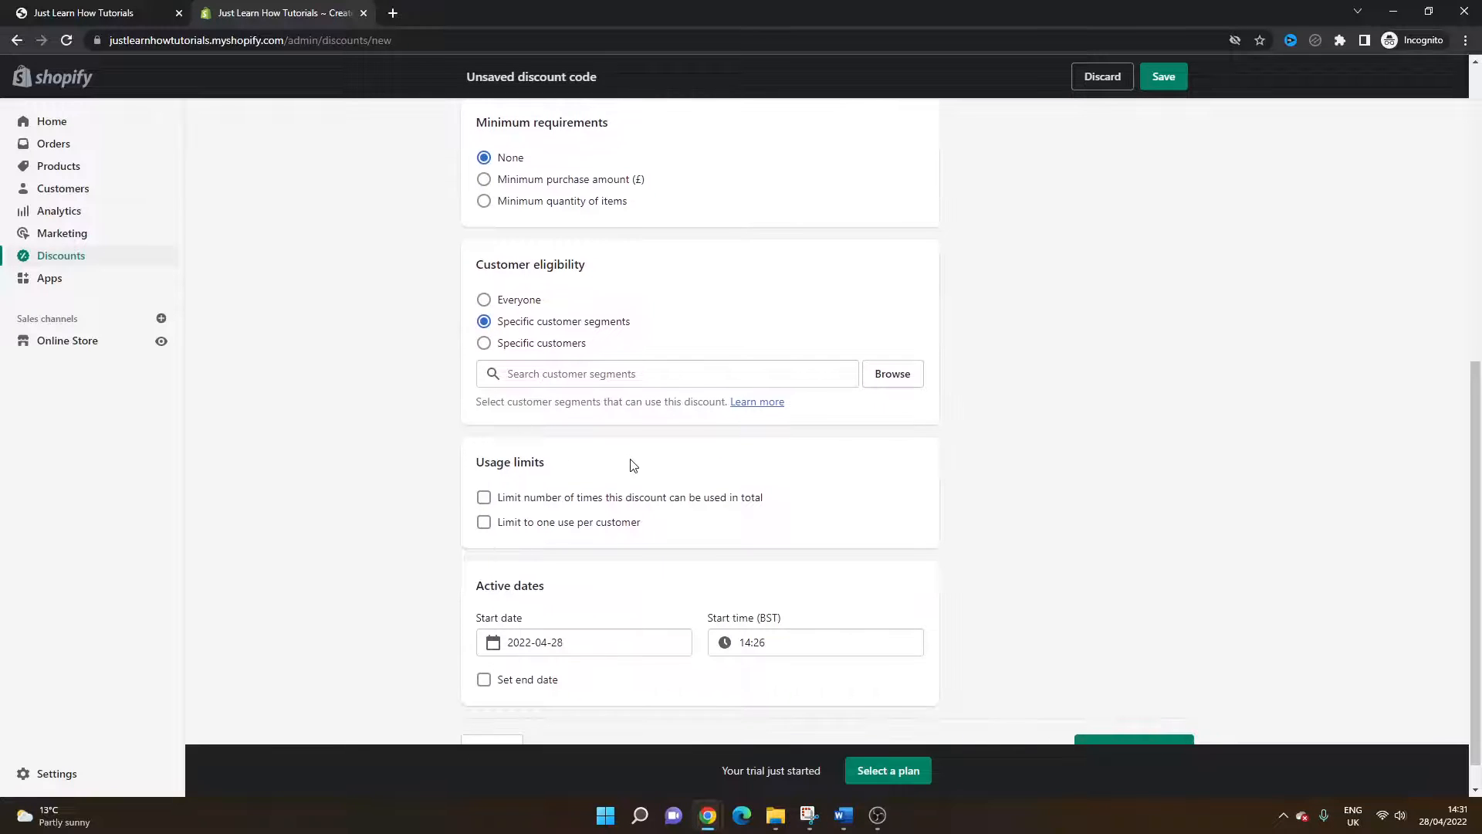
pyautogui.scroll(-1, 627, 470)
pyautogui.scroll(2, 605, 413)
pyautogui.scroll(4, 606, 413)
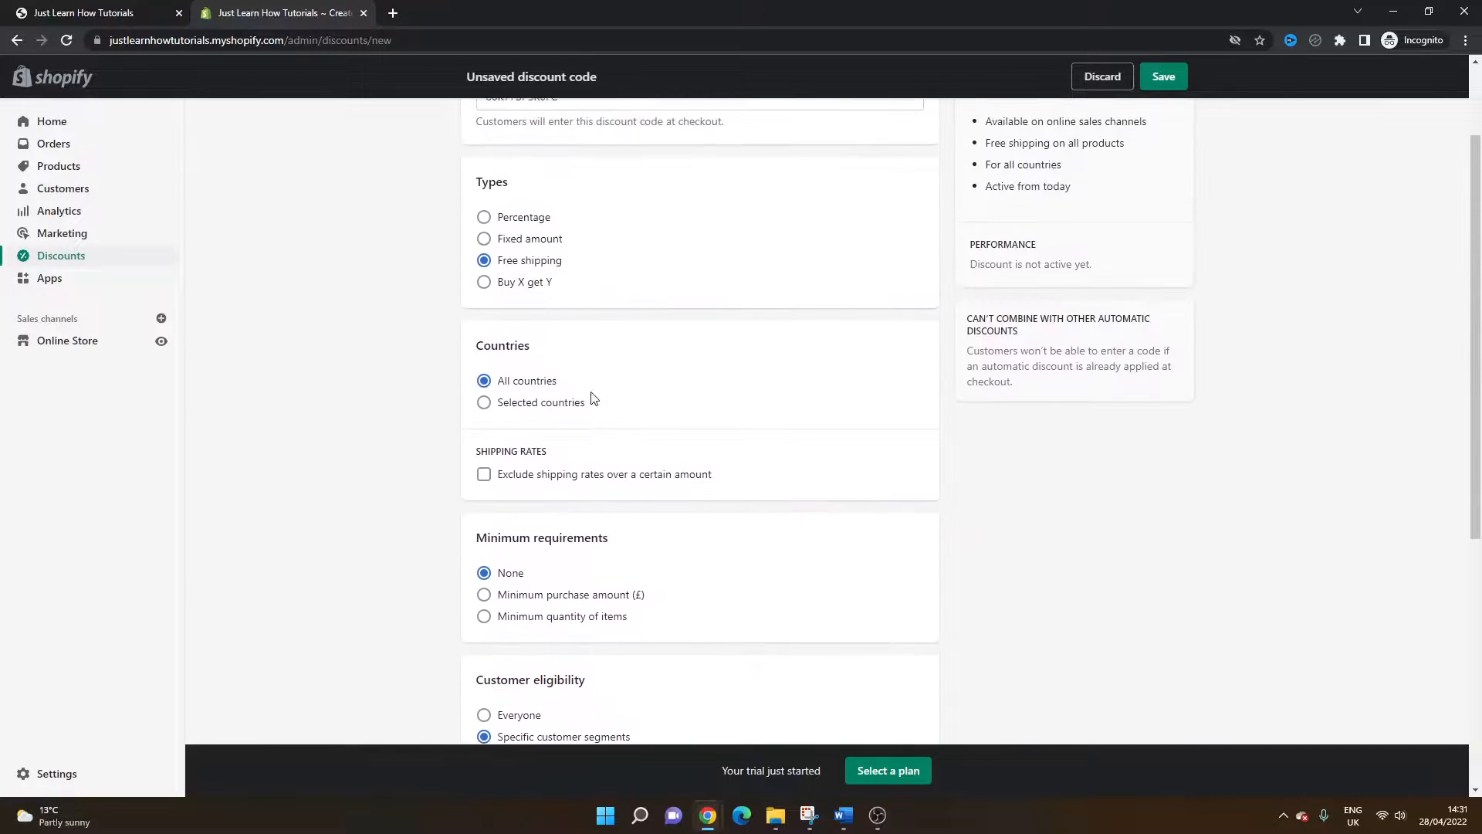
pyautogui.click(522, 284)
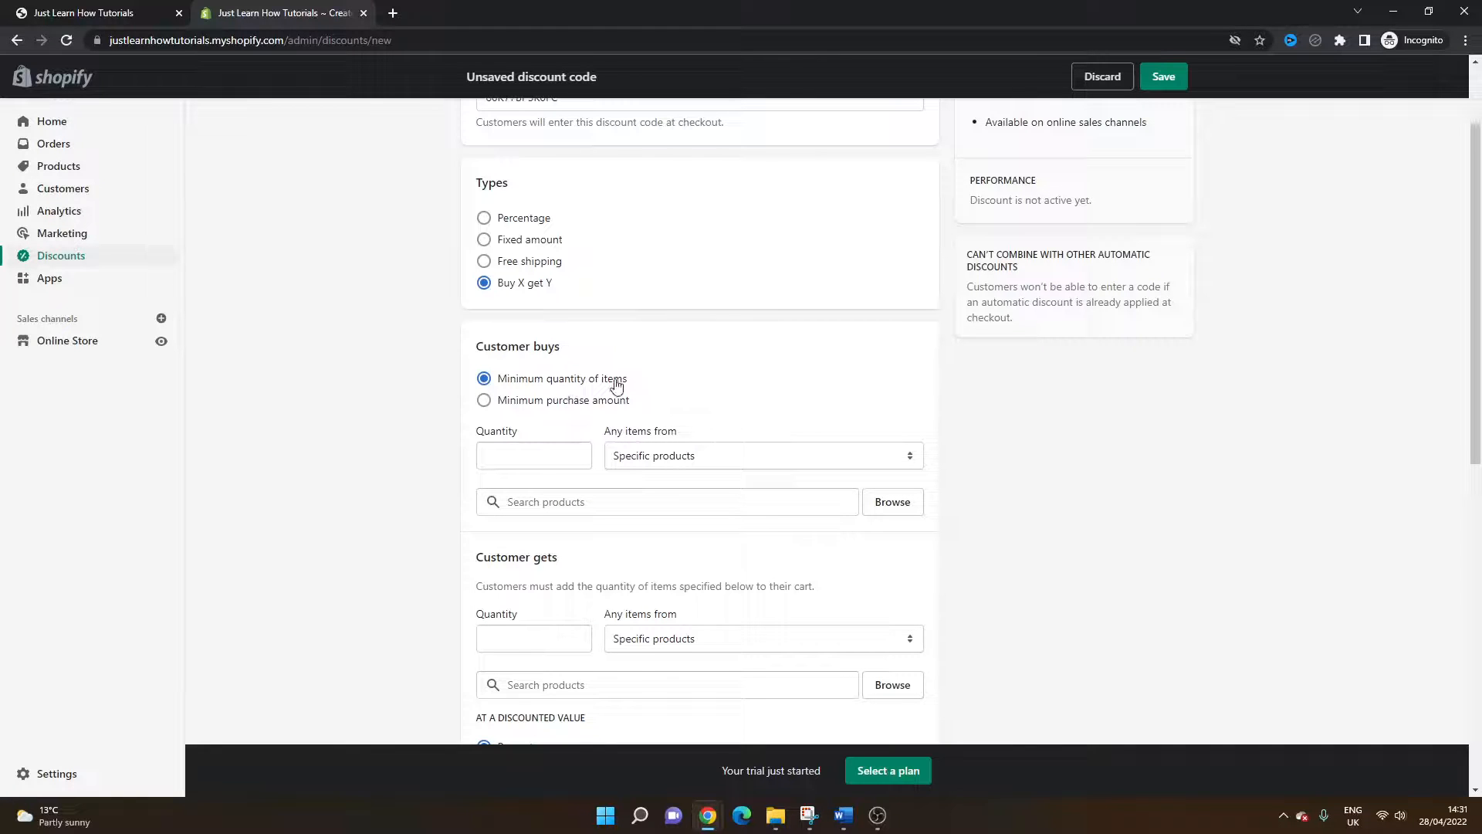
# Step: Add Test Product as the item the customer must buy
pyautogui.click(651, 458)
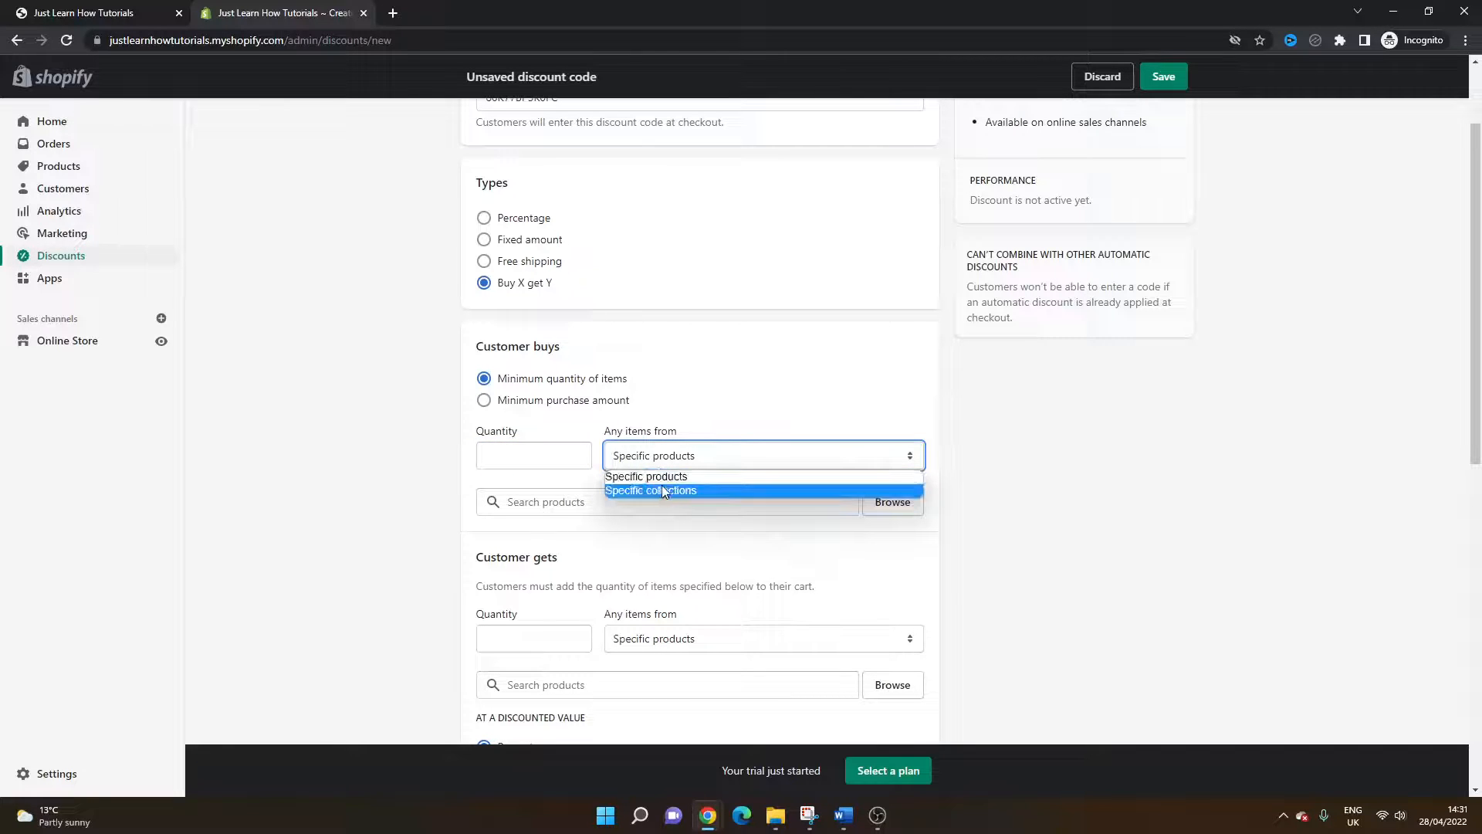
pyautogui.click(585, 500)
pyautogui.click(872, 510)
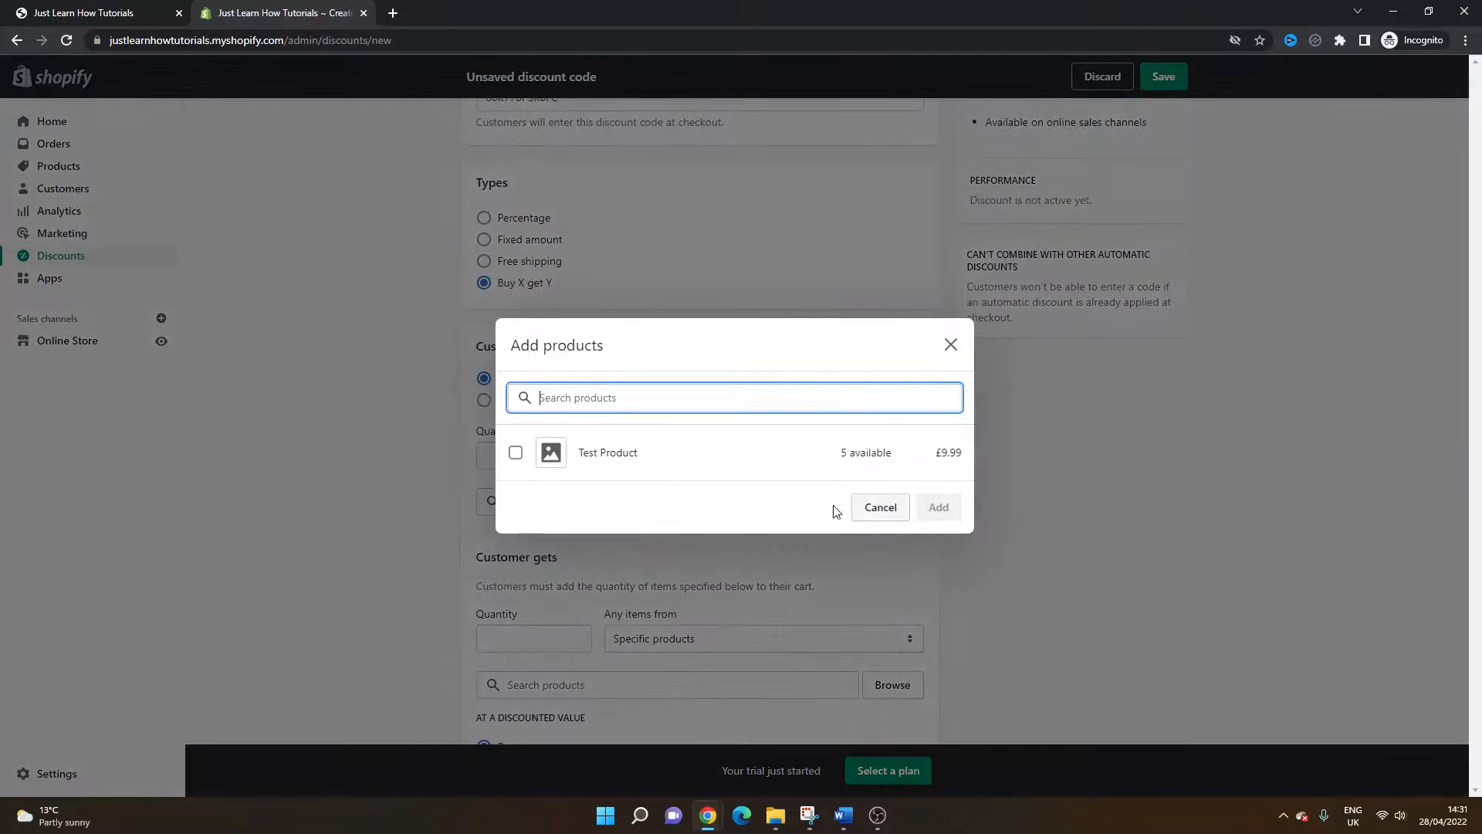
pyautogui.click(811, 450)
pyautogui.click(933, 506)
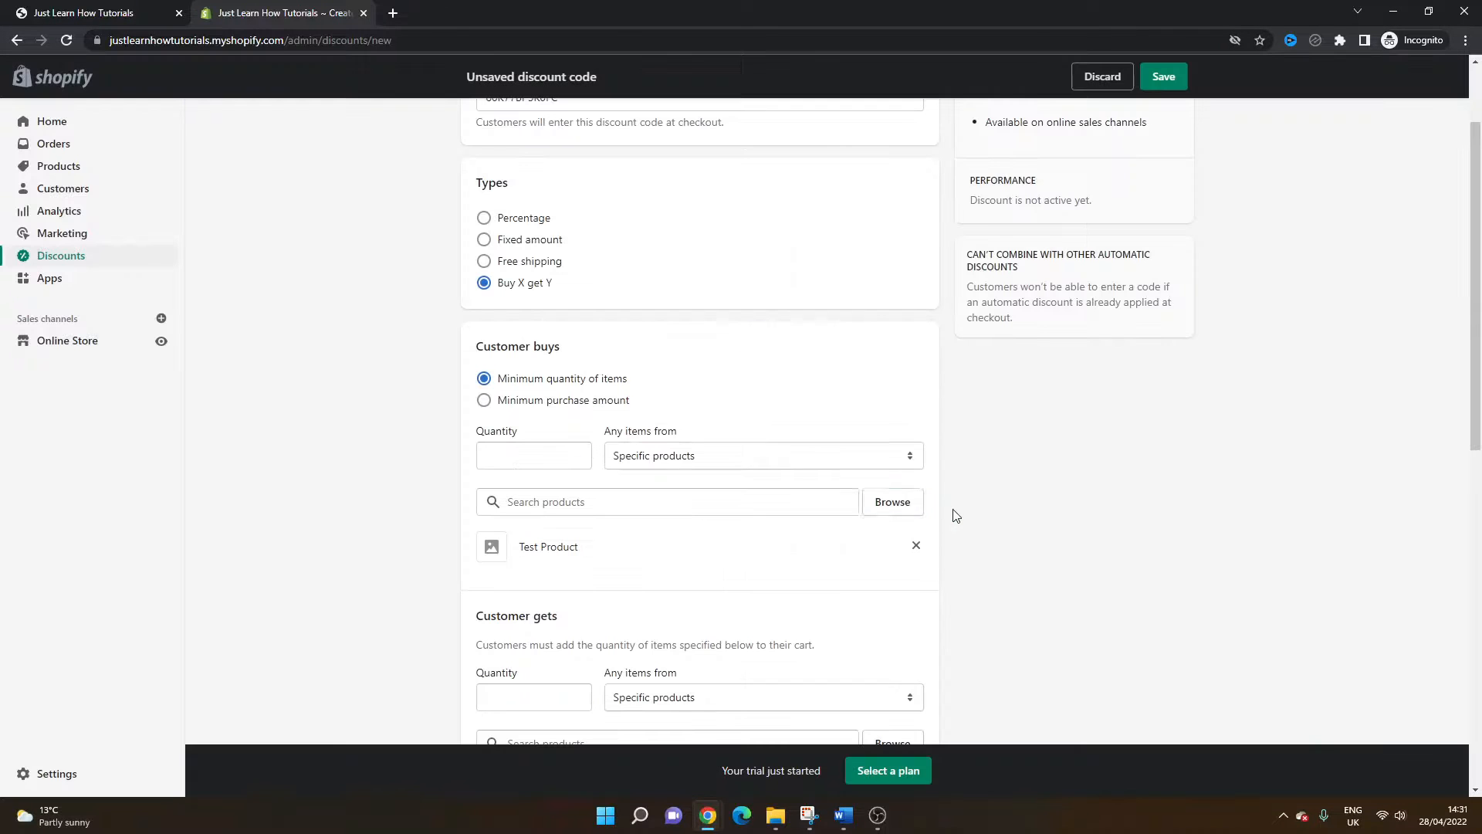
# Step: Set the customer-buys quantity to 1
pyautogui.click(567, 463)
pyautogui.click(1075, 477)
pyautogui.scroll(-2, 889, 482)
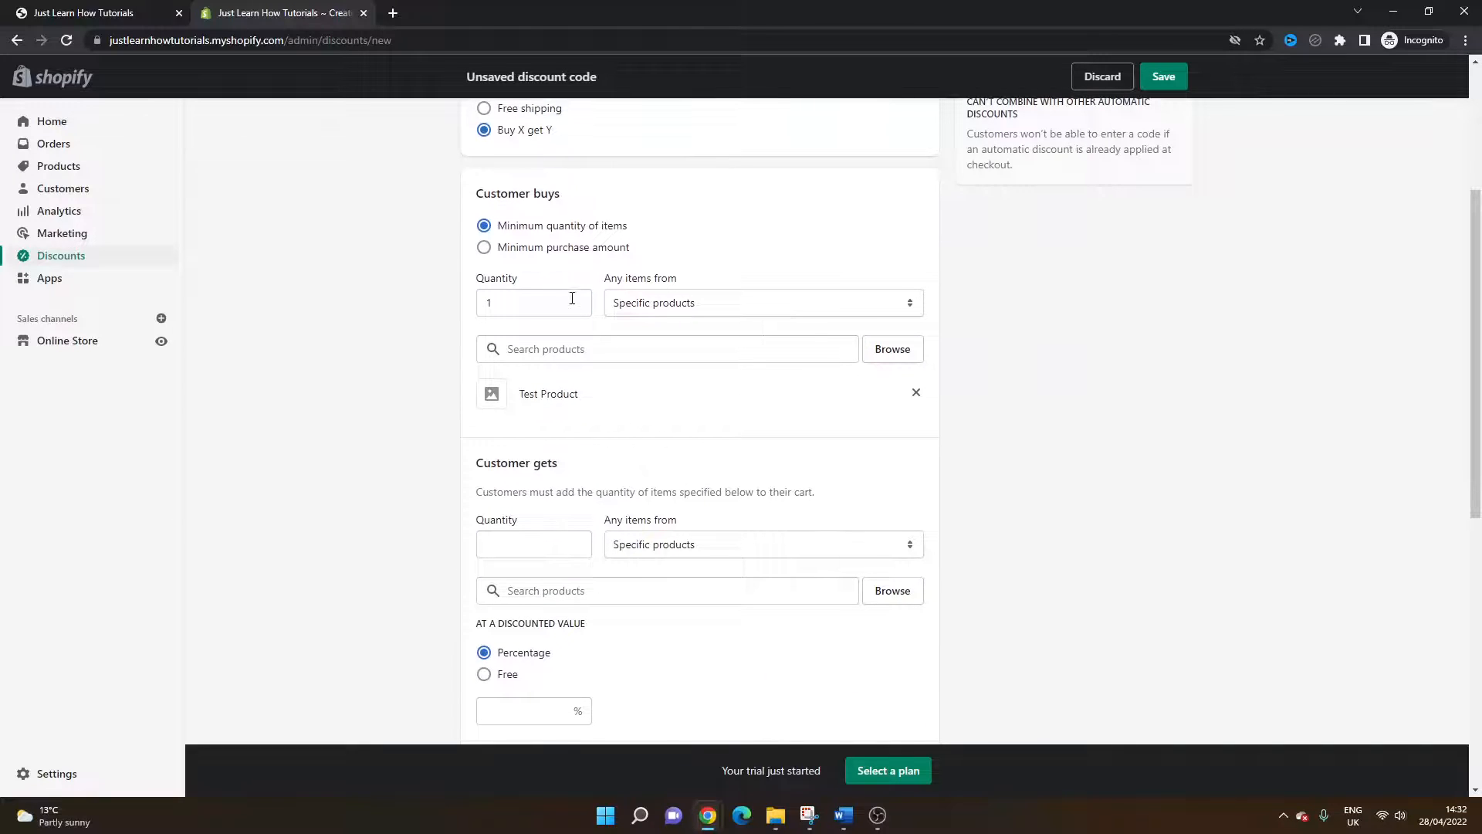
# Step: Examine the Customer gets quantity, item source and discounted value options
pyautogui.click(556, 543)
pyautogui.click(647, 546)
pyautogui.click(647, 547)
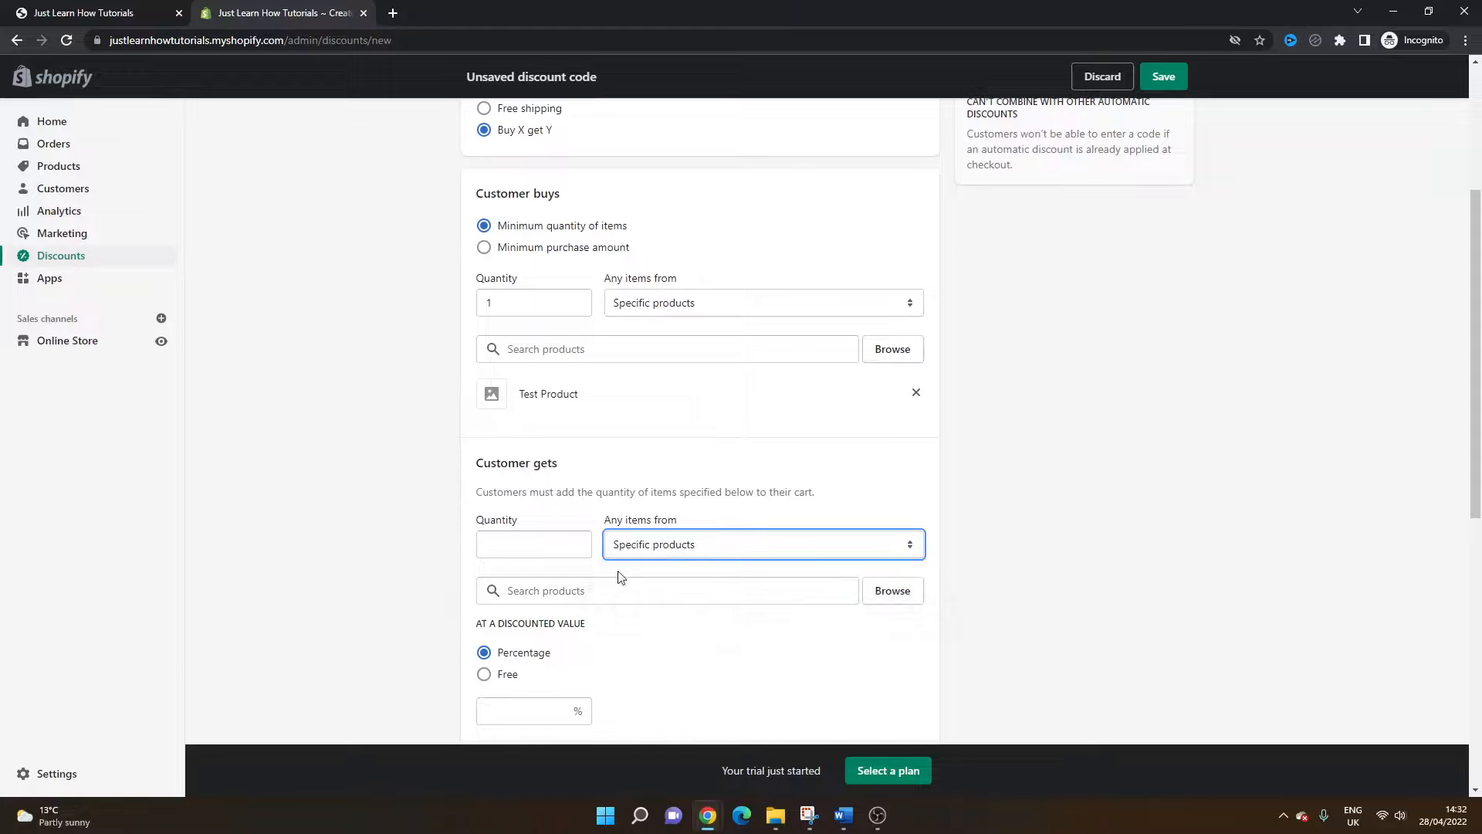
pyautogui.click(638, 550)
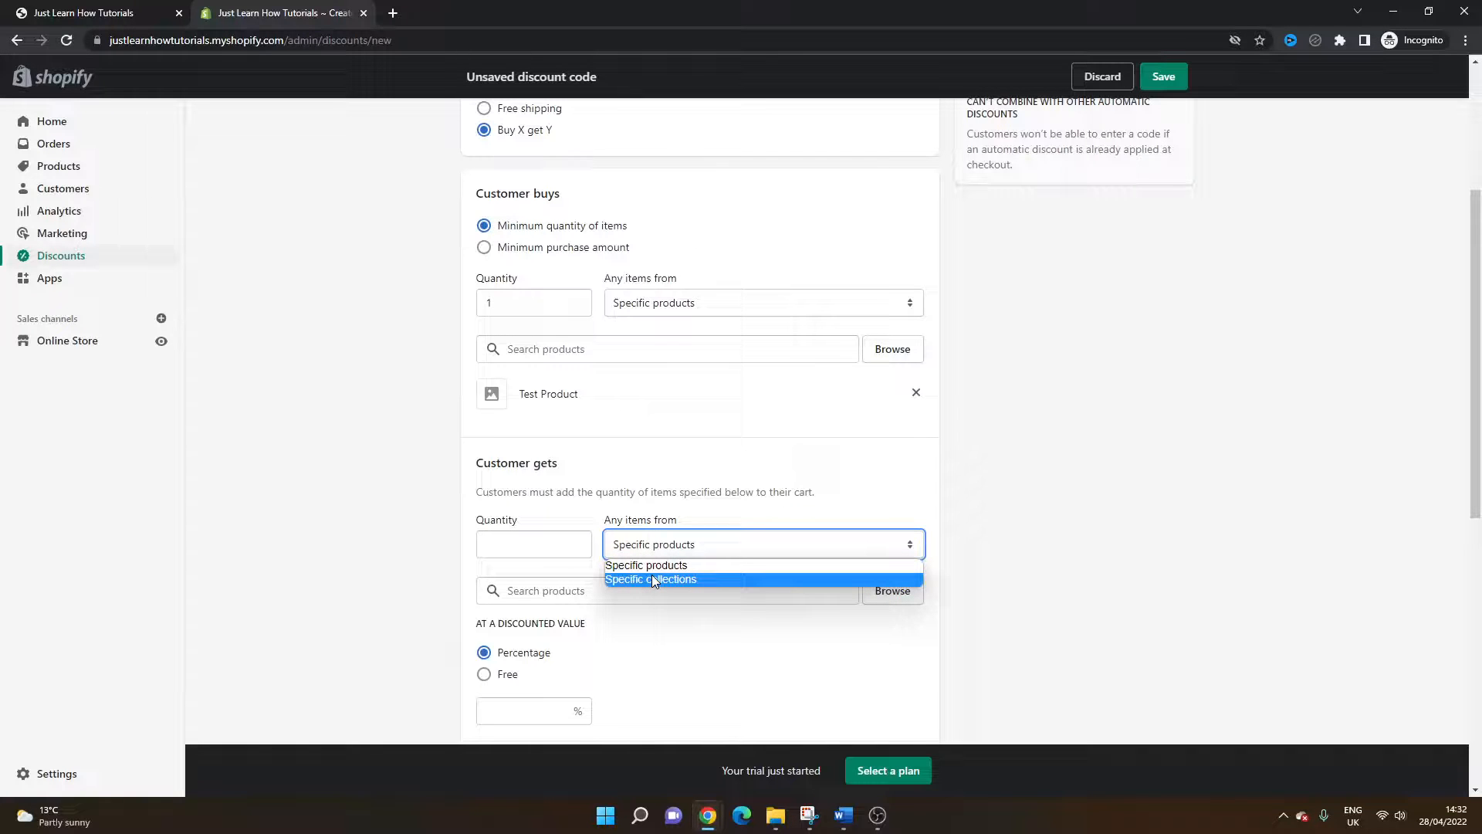
pyautogui.click(987, 542)
pyautogui.scroll(-1, 556, 547)
pyautogui.scroll(-1, 574, 555)
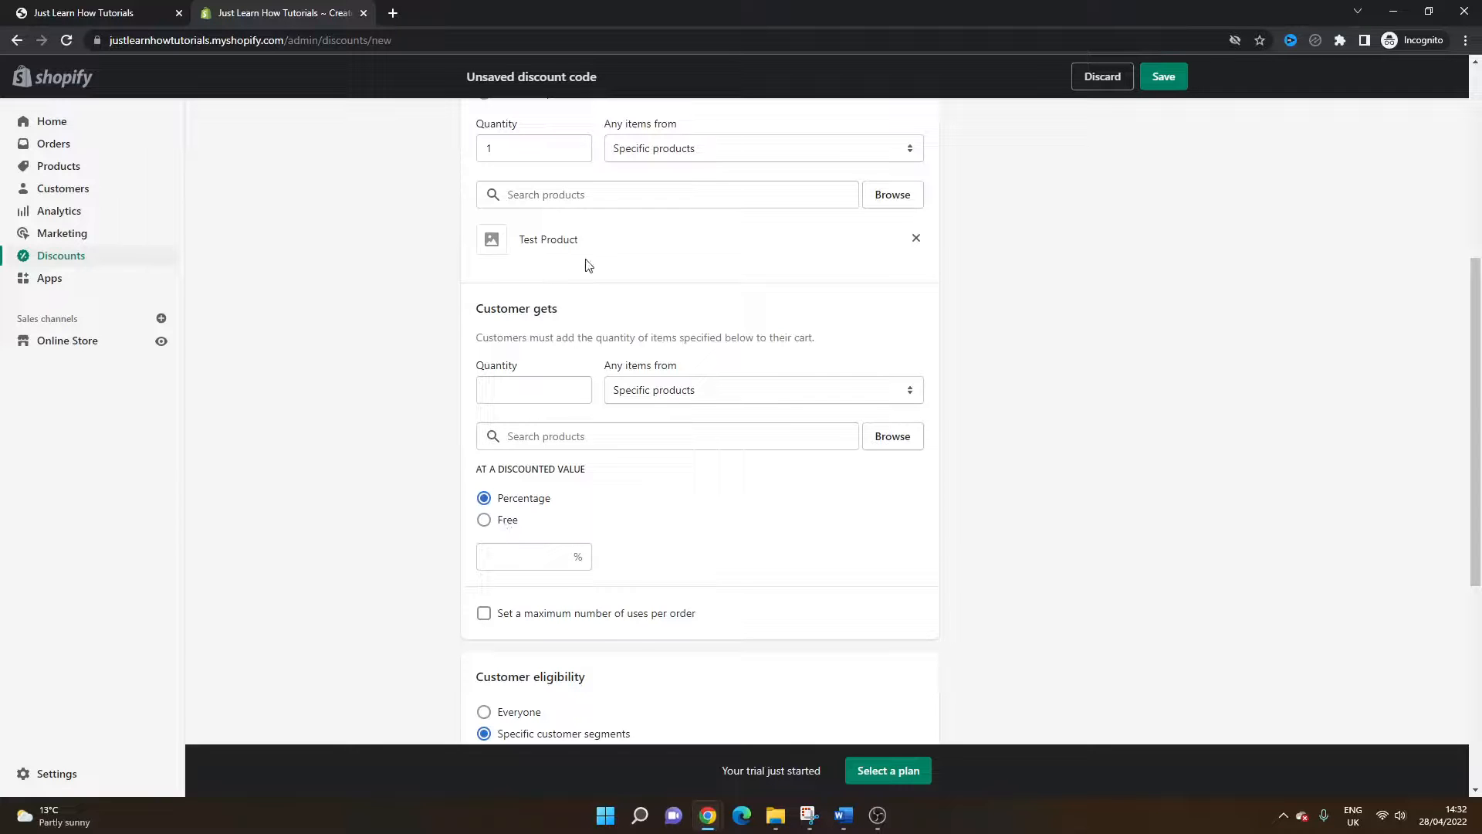
pyautogui.scroll(3, 586, 265)
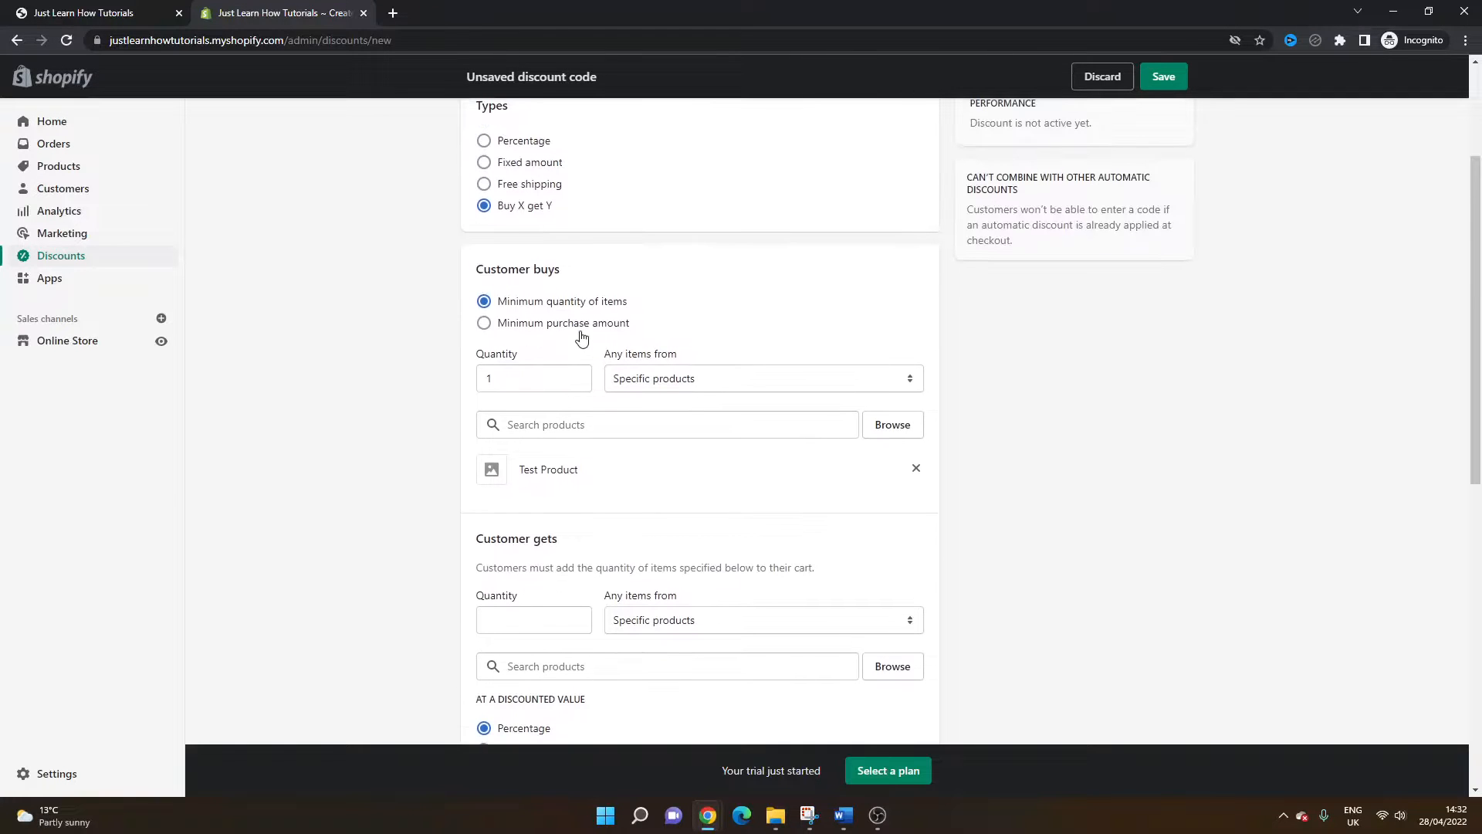
pyautogui.scroll(-1, 585, 481)
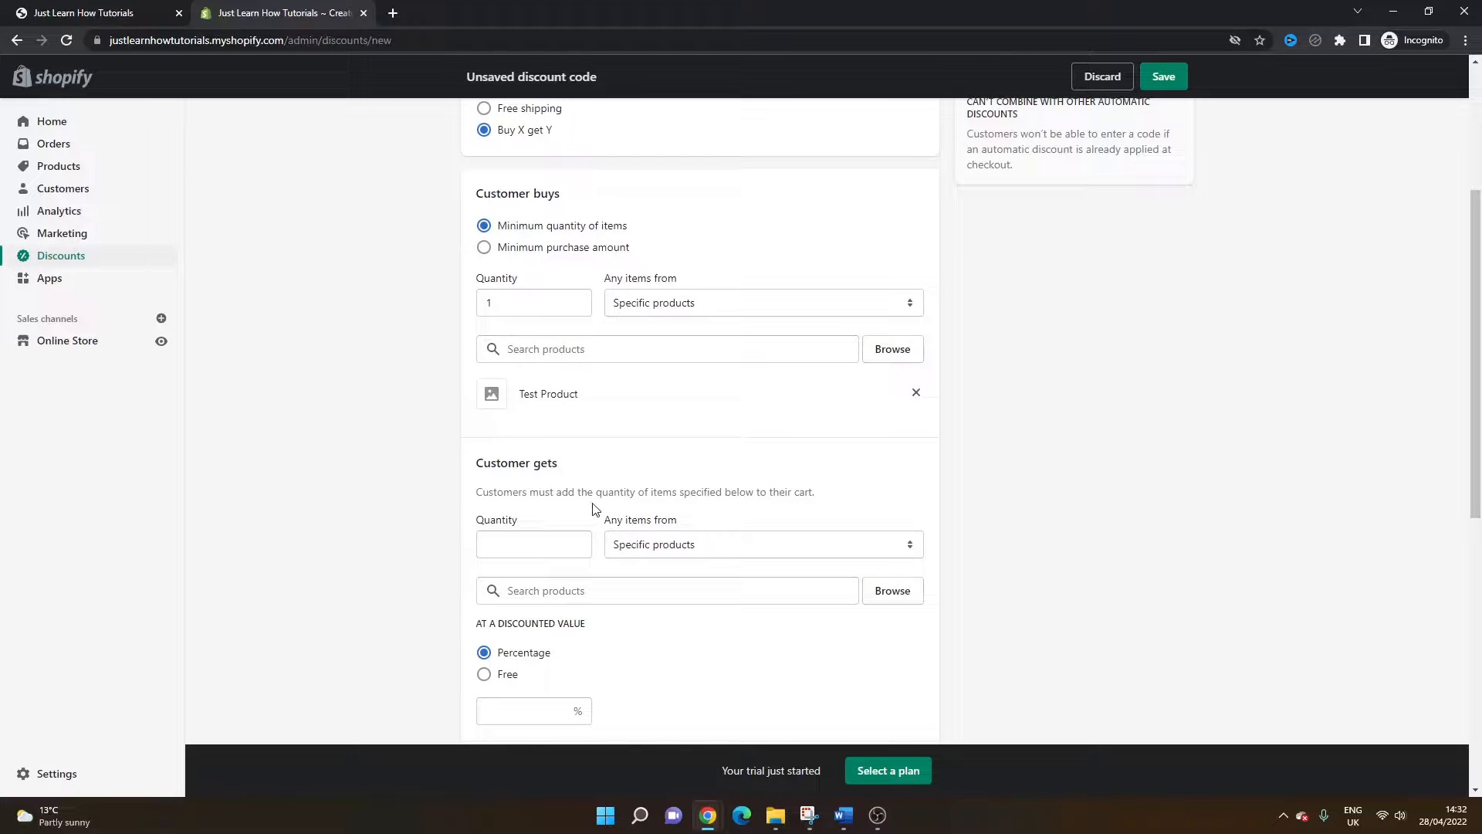
pyautogui.scroll(-2, 595, 507)
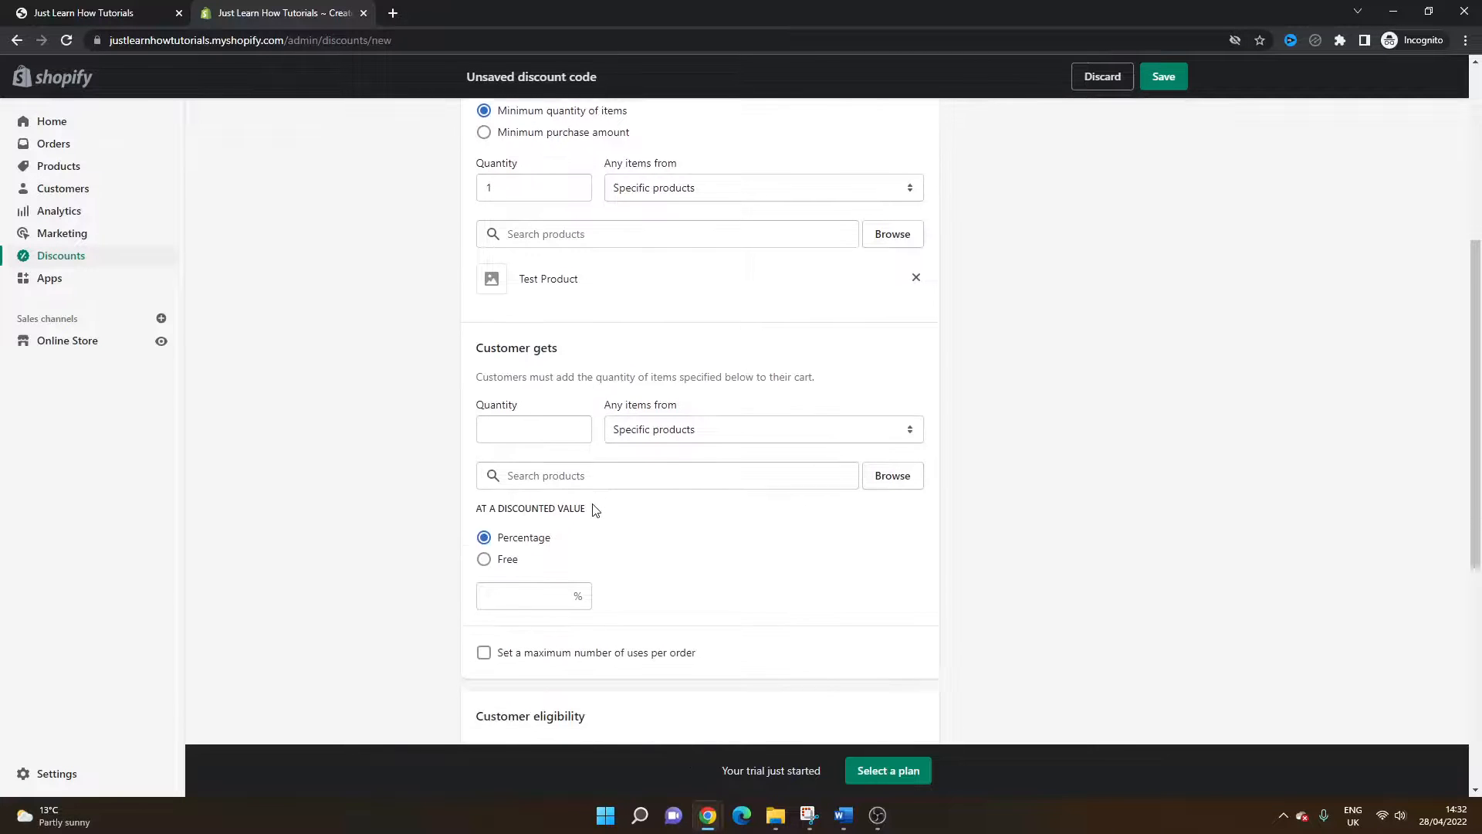
pyautogui.scroll(2, 595, 507)
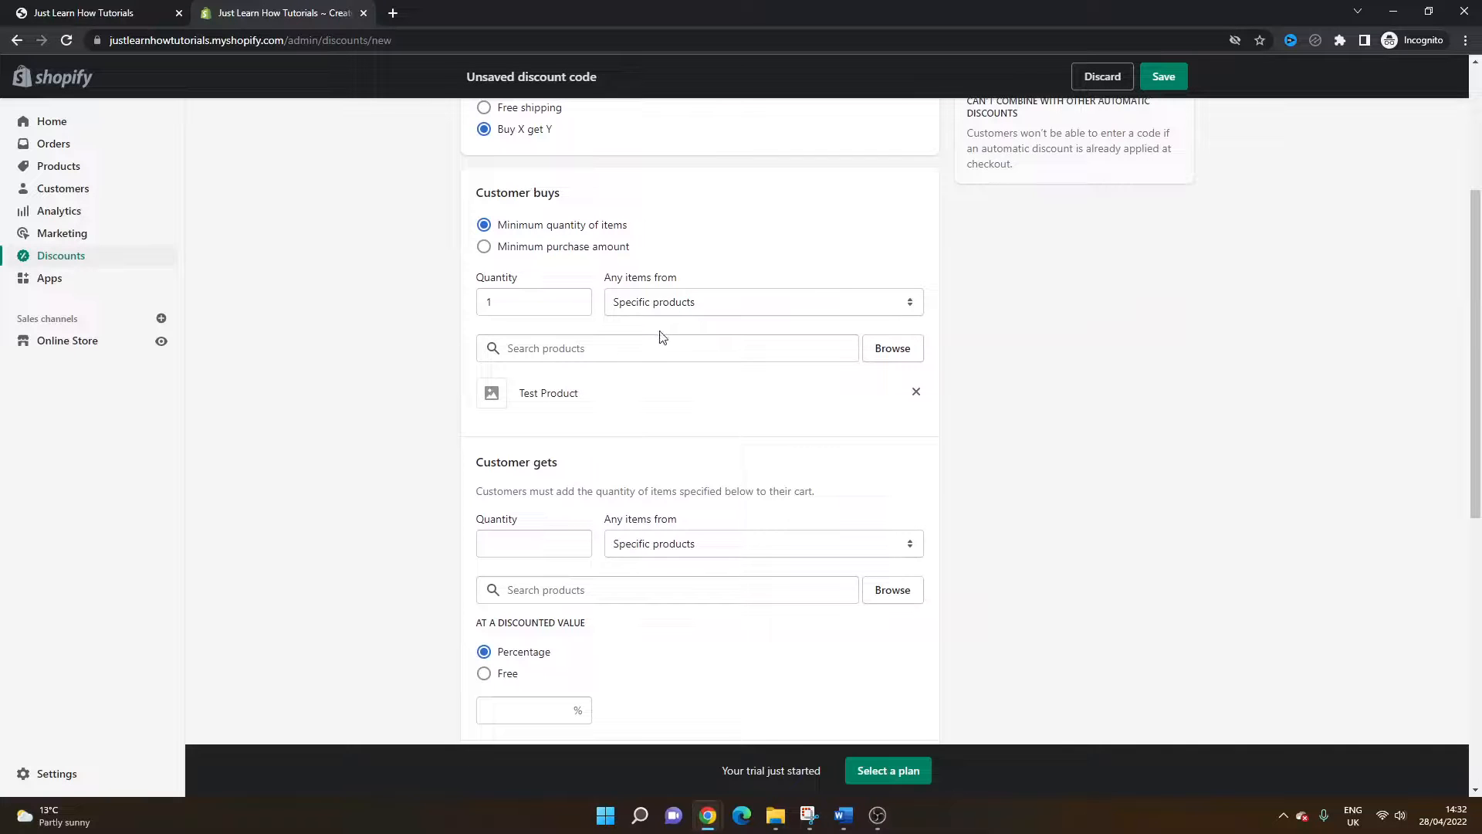
pyautogui.scroll(-2, 651, 453)
# Step: Set the Customer gets discounted value to 10 percent
pyautogui.click(640, 390)
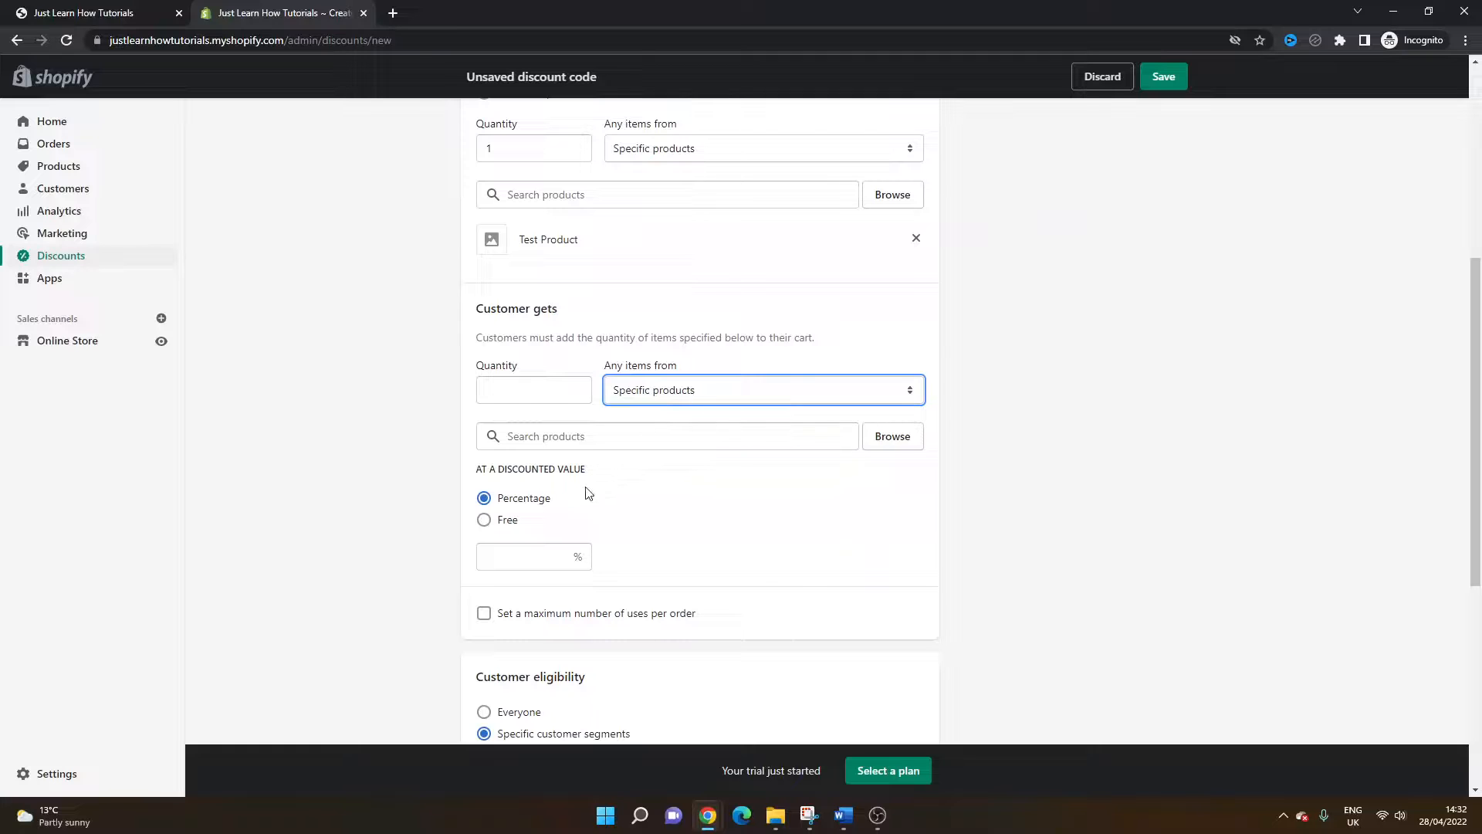
pyautogui.click(580, 543)
pyautogui.write('10')
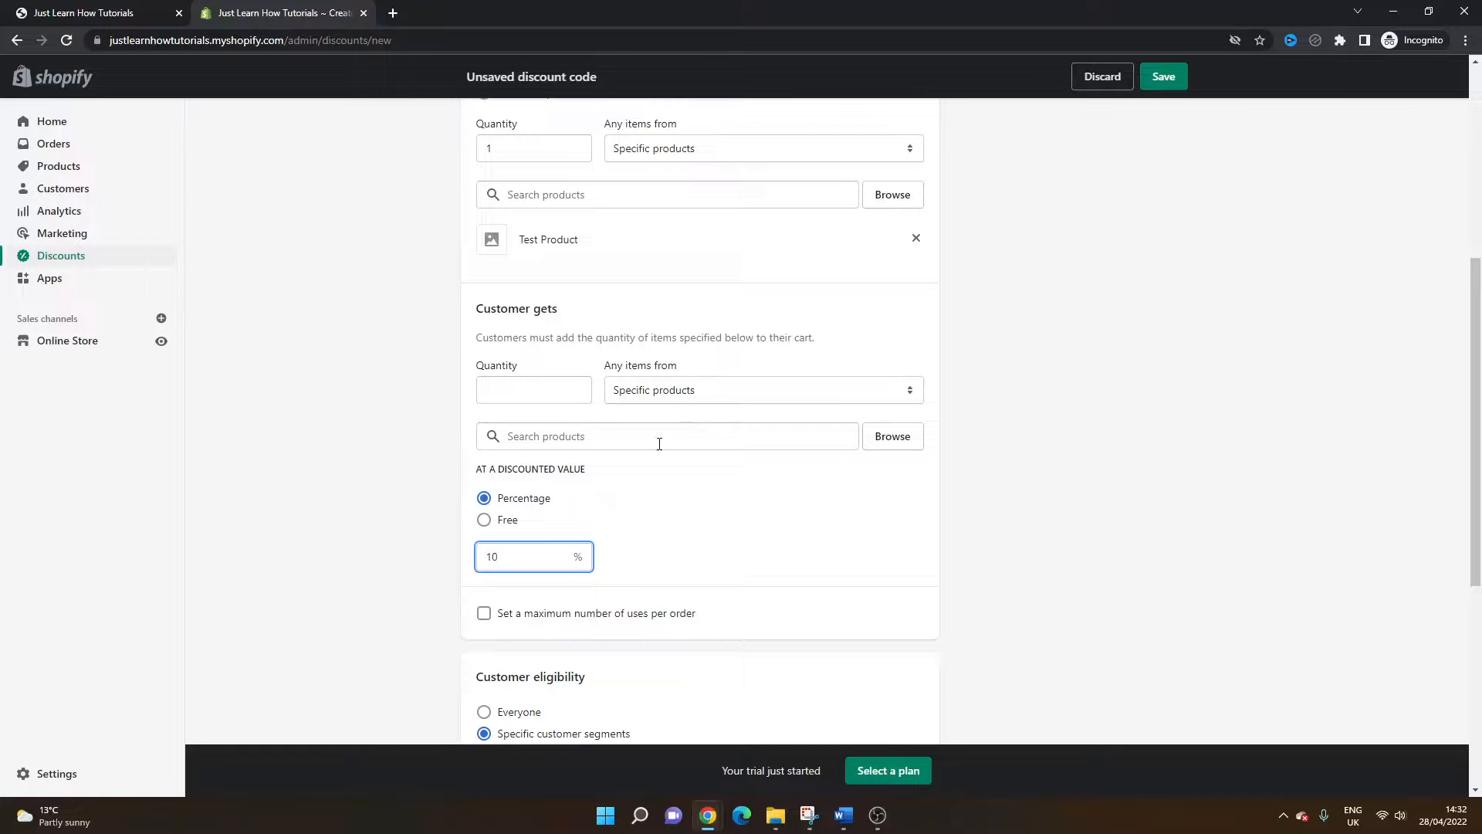
pyautogui.click(749, 447)
pyautogui.click(1003, 460)
# Step: Switch the discount type back to Percentage
pyautogui.scroll(-1, 861, 503)
pyautogui.scroll(-2, 859, 503)
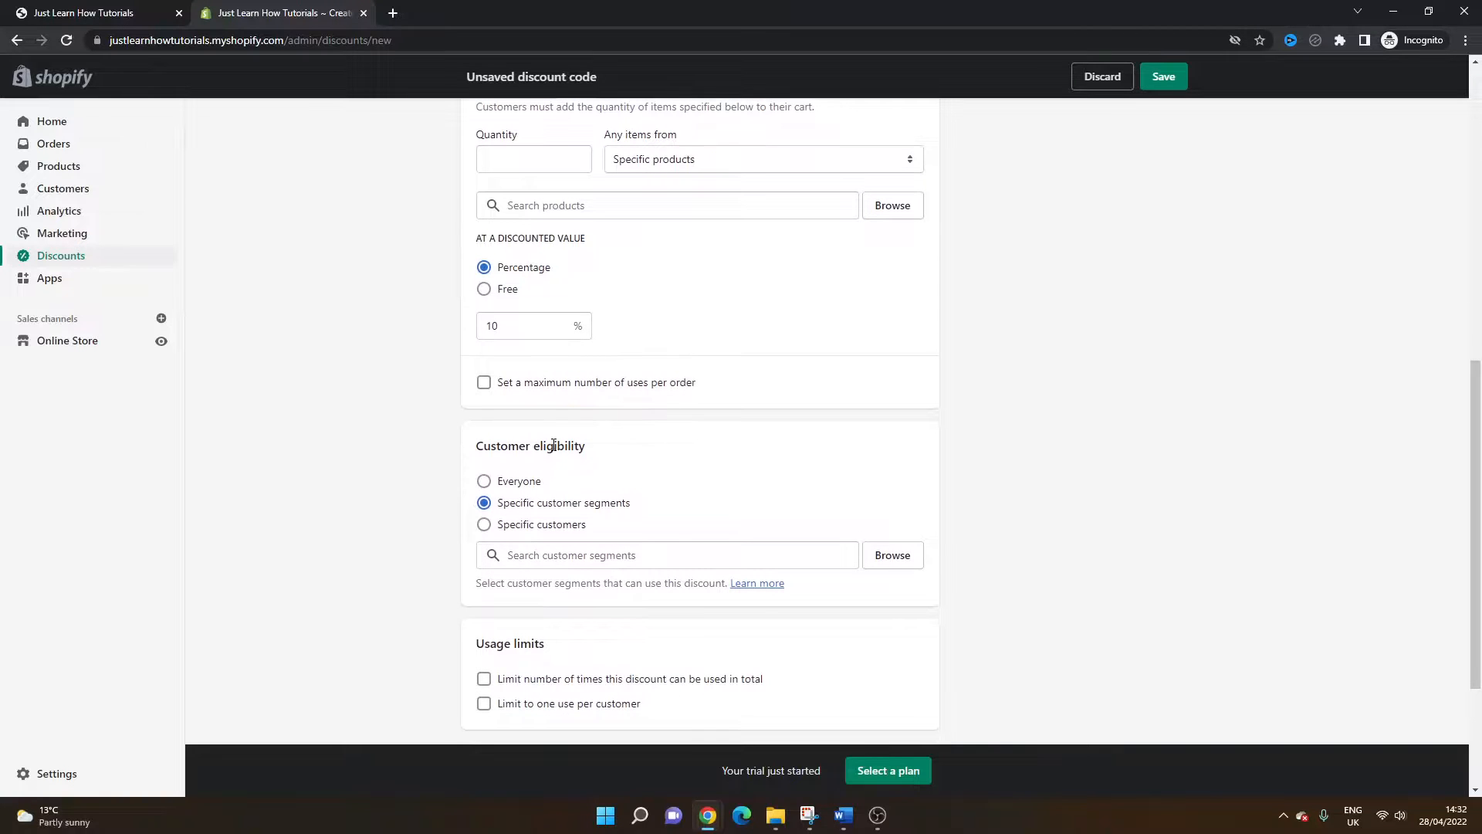
pyautogui.scroll(-3, 553, 445)
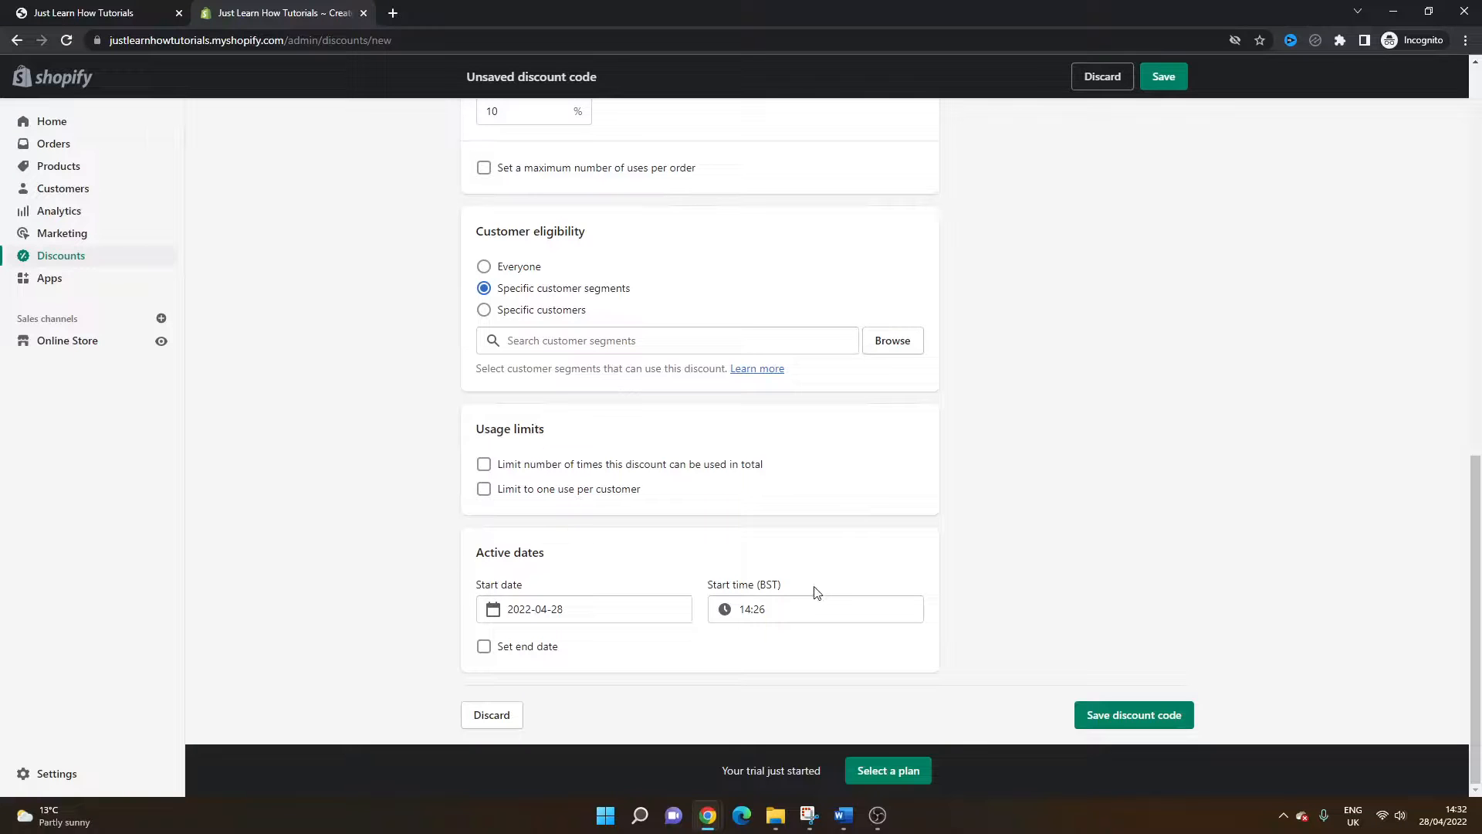
pyautogui.scroll(10, 781, 467)
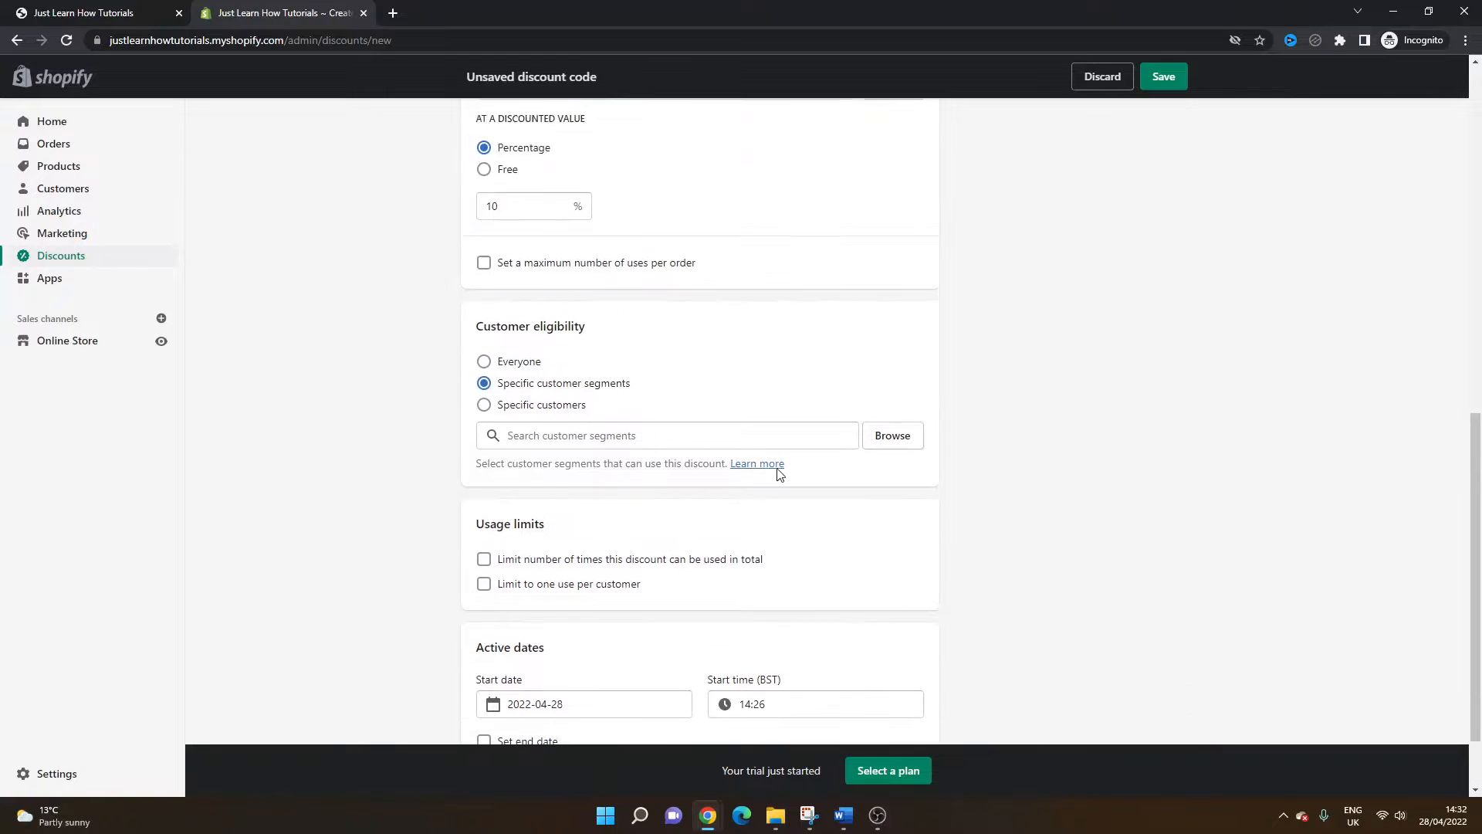
pyautogui.click(517, 316)
# Step: Set customer eligibility to Everyone and save the discount code
pyautogui.scroll(-2, 556, 384)
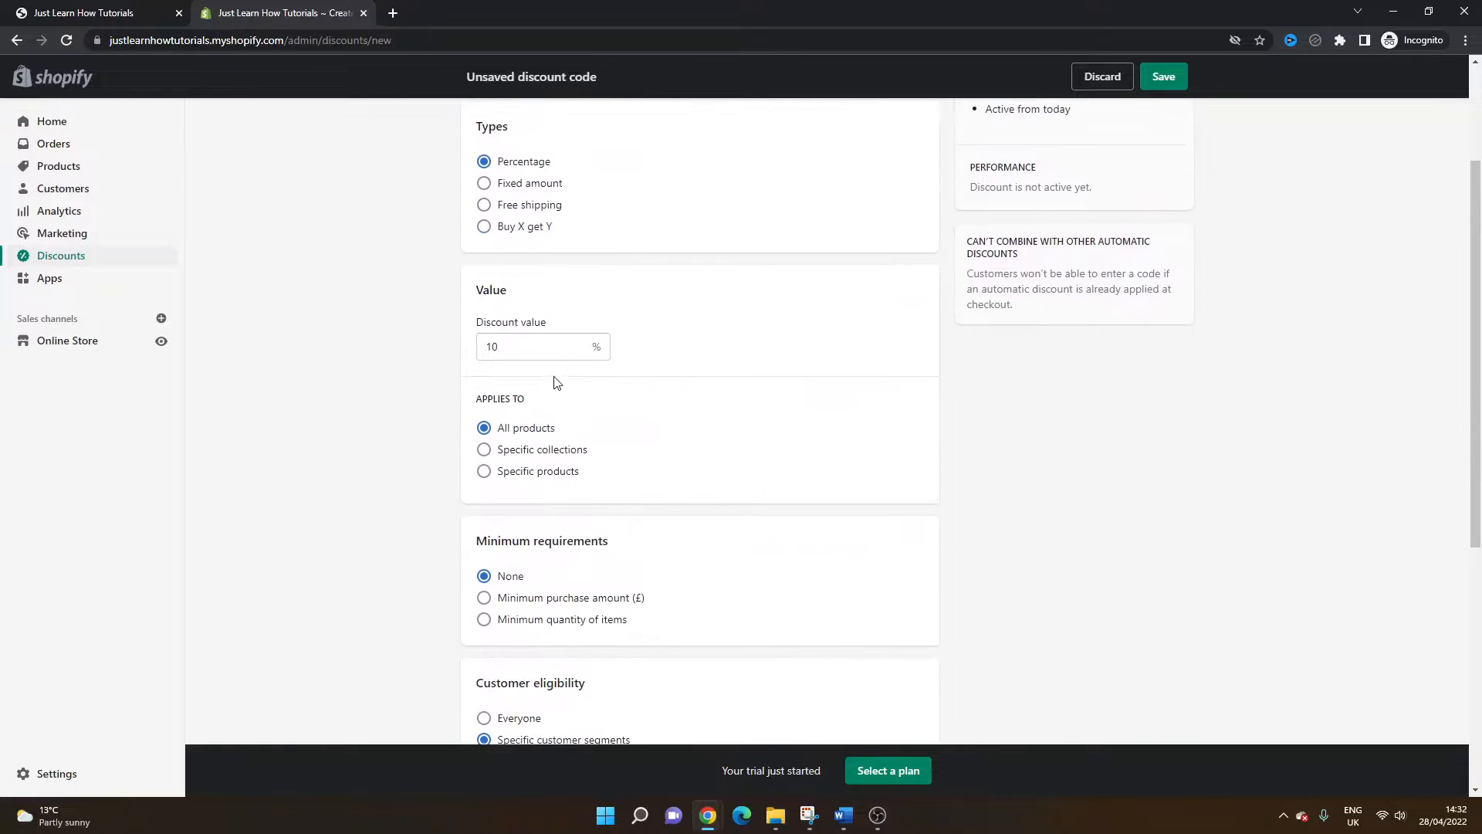
pyautogui.scroll(-5, 516, 350)
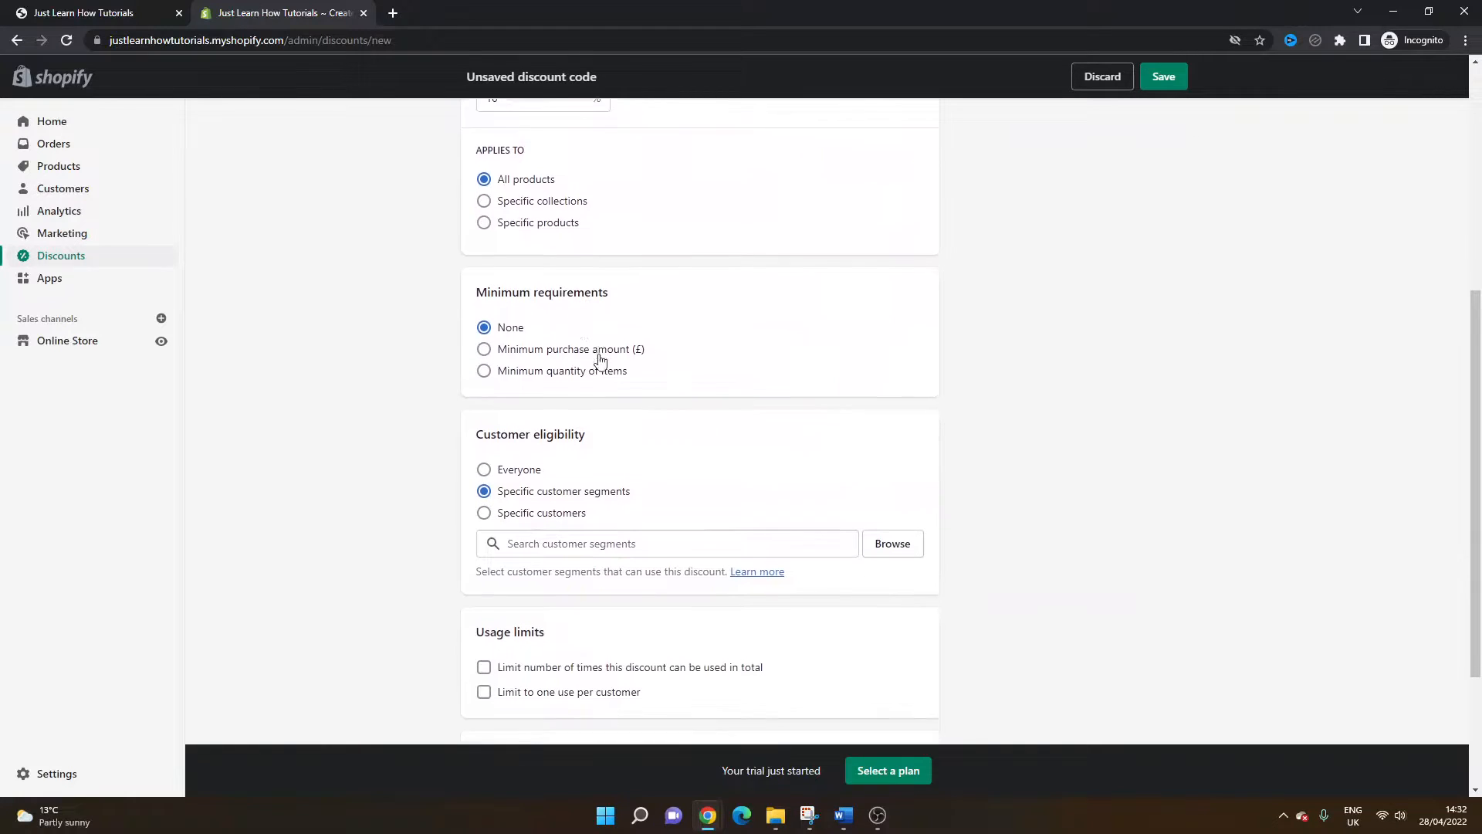
pyautogui.click(522, 332)
pyautogui.scroll(-1, 767, 566)
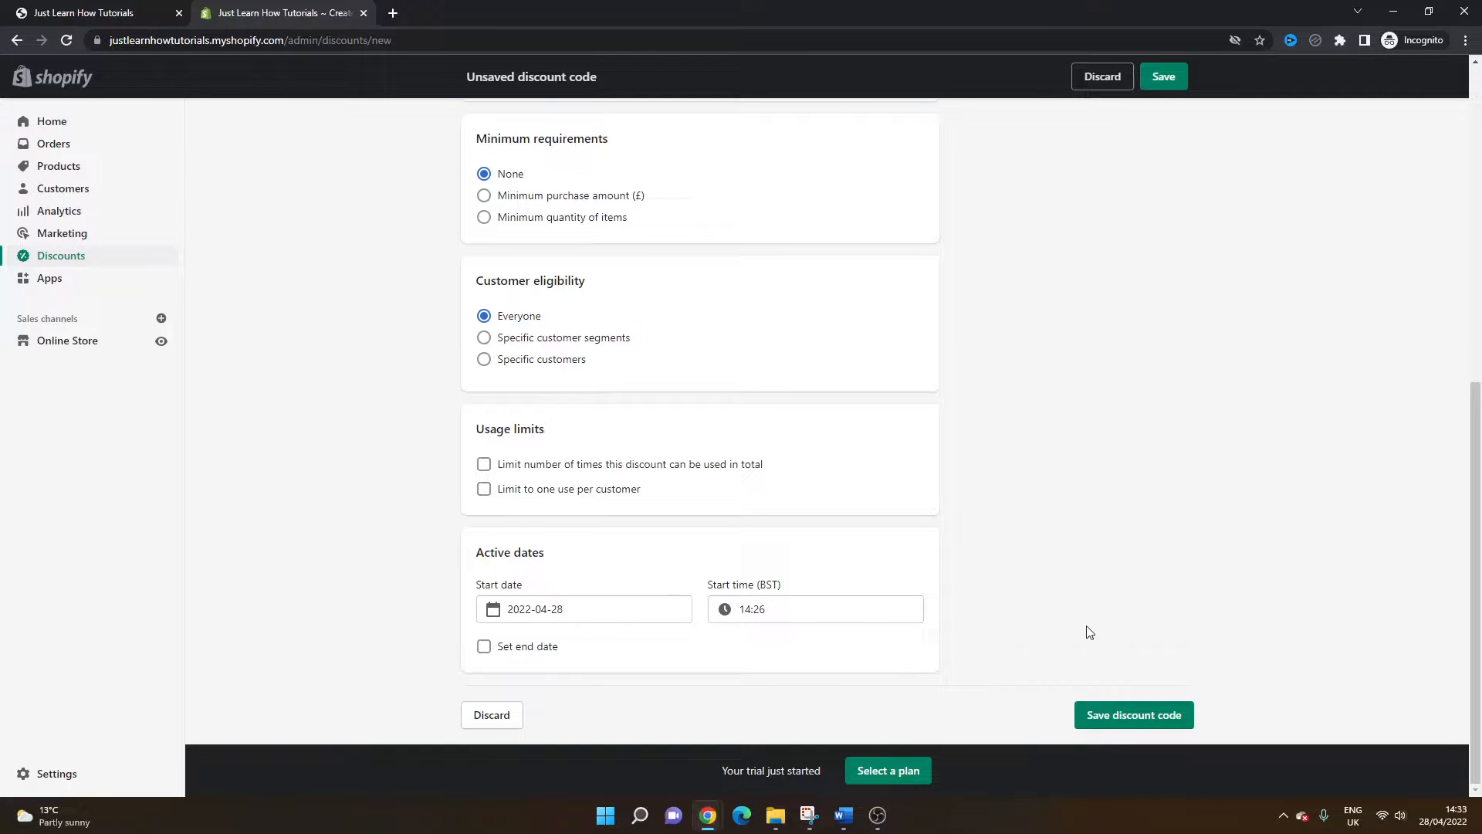
pyautogui.click(1147, 715)
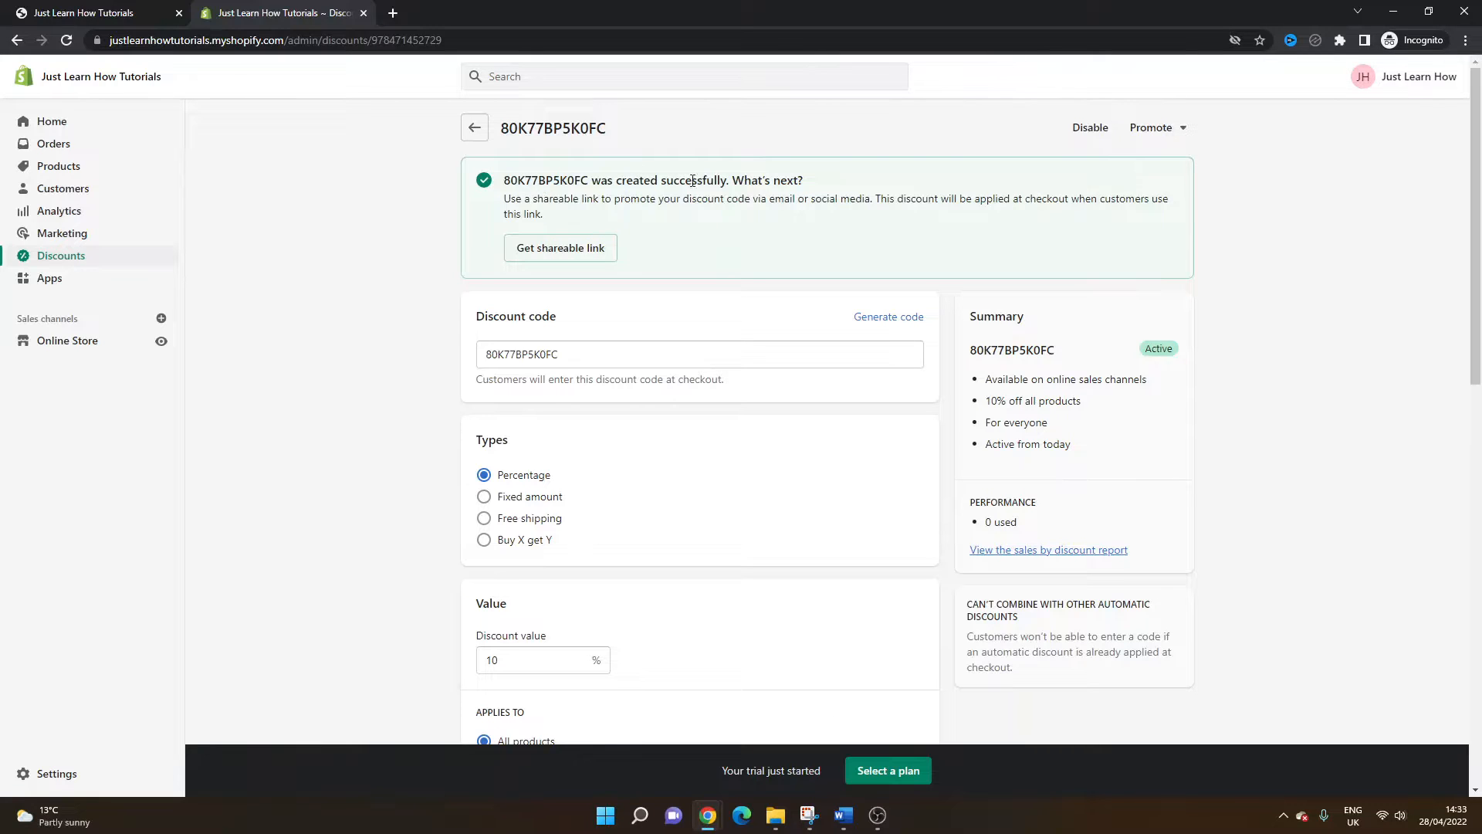
# Step: Highlight the new discount code in the confirmation banner and review the saved discount's settings
pyautogui.doubleClick(582, 179)
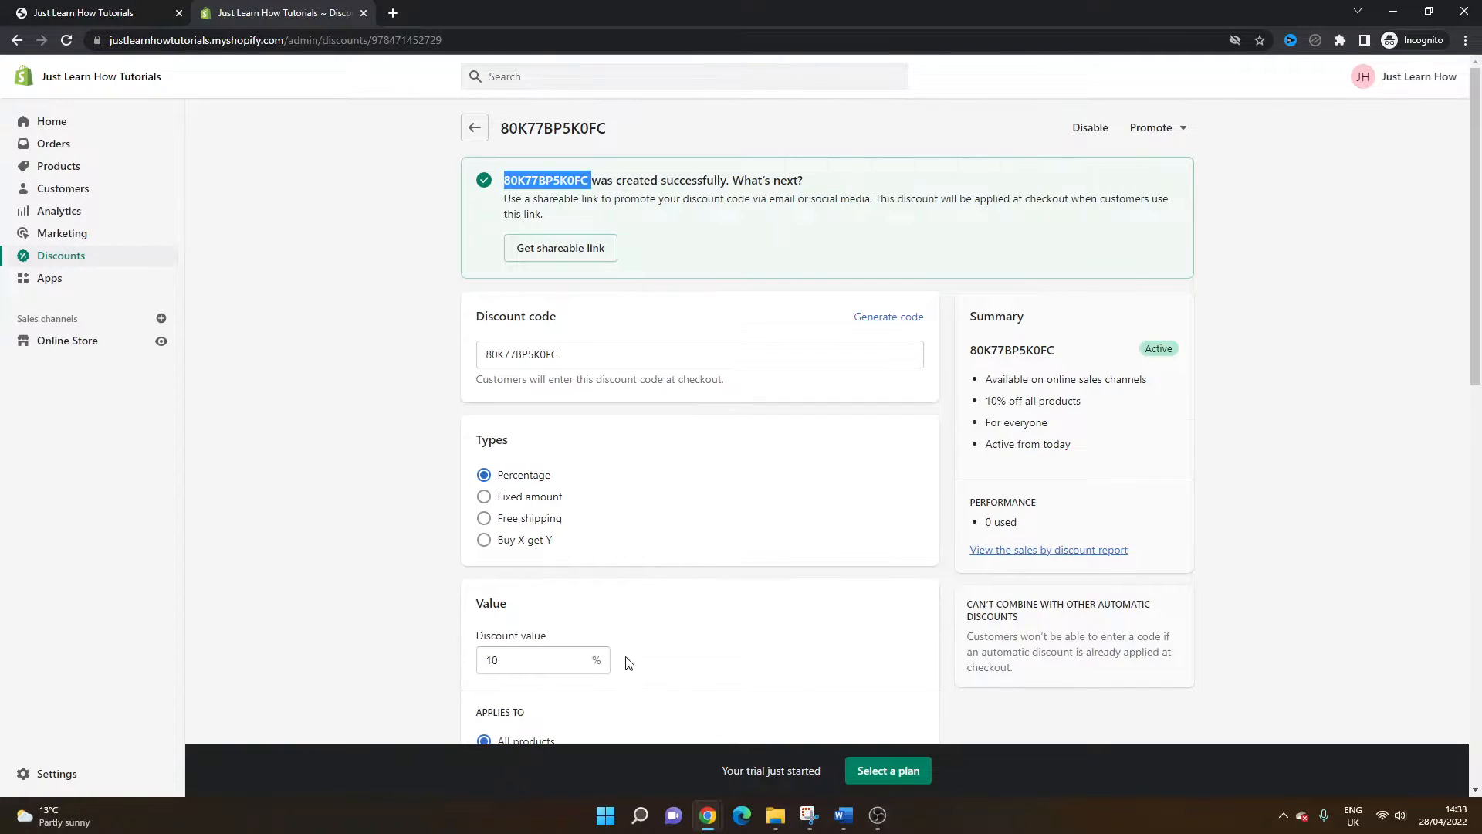
pyautogui.scroll(-3, 625, 658)
pyautogui.scroll(-2, 606, 417)
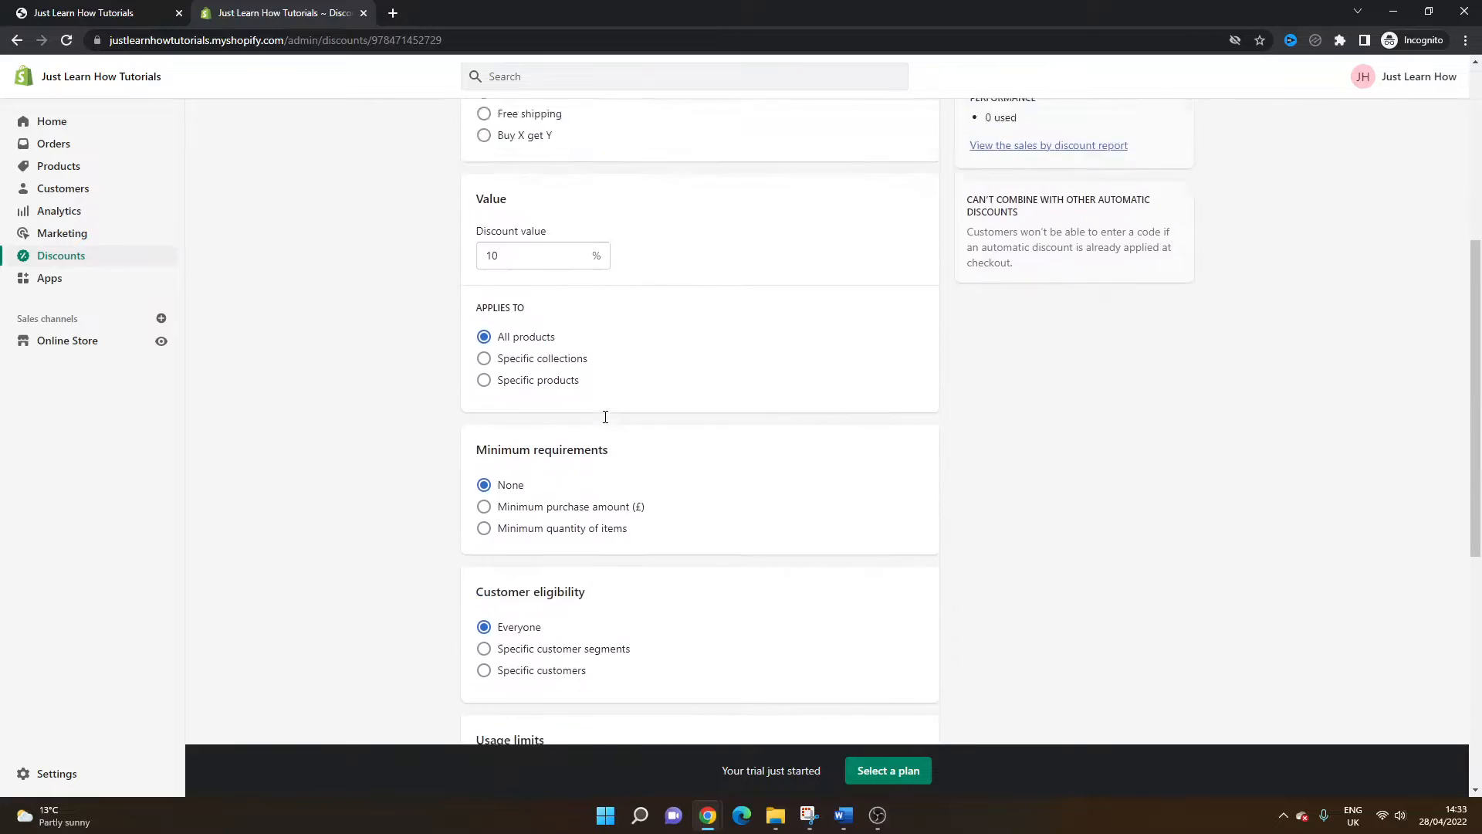
pyautogui.scroll(5, 605, 417)
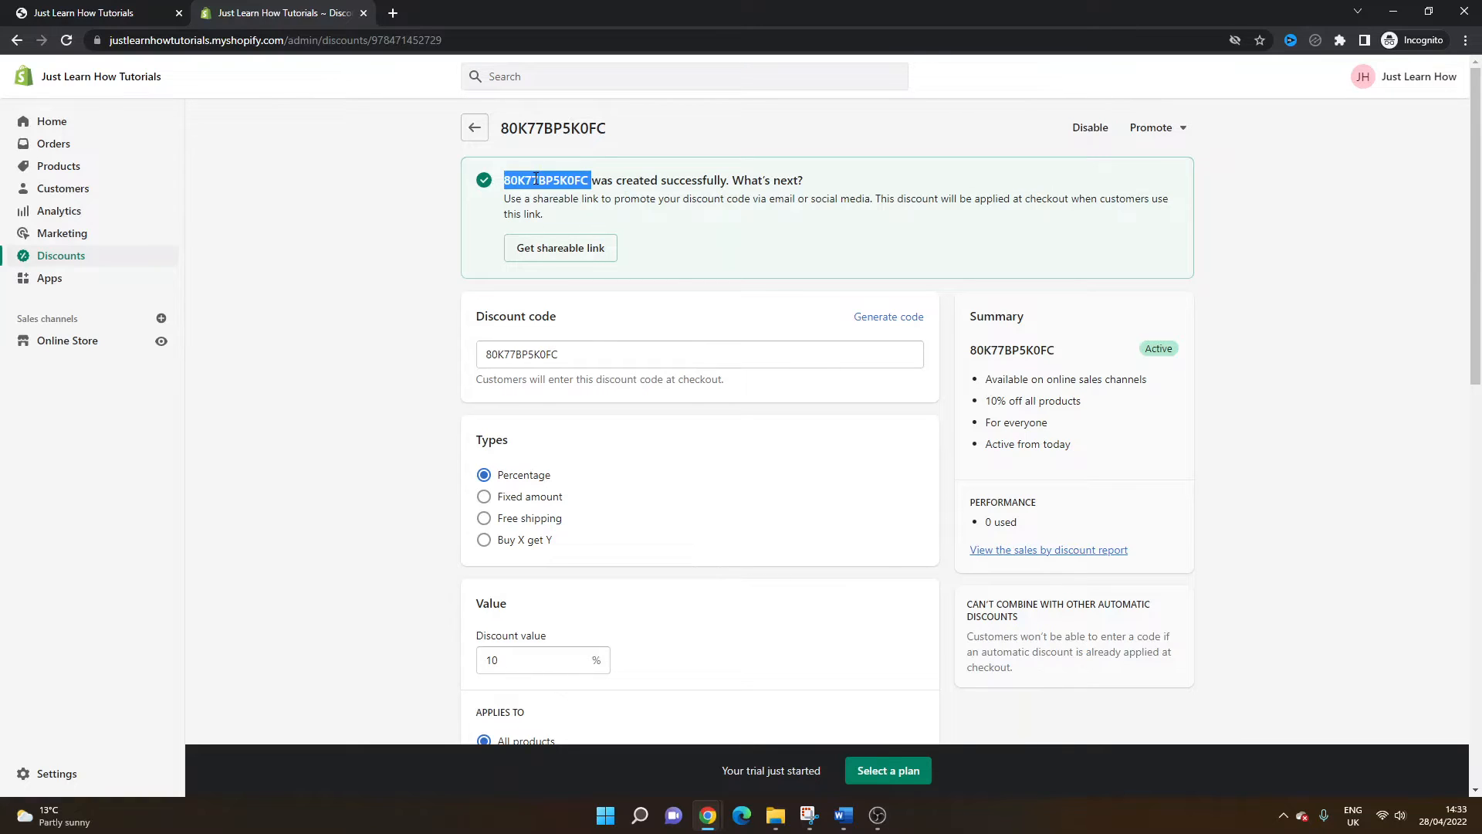
pyautogui.scroll(-1, 633, 479)
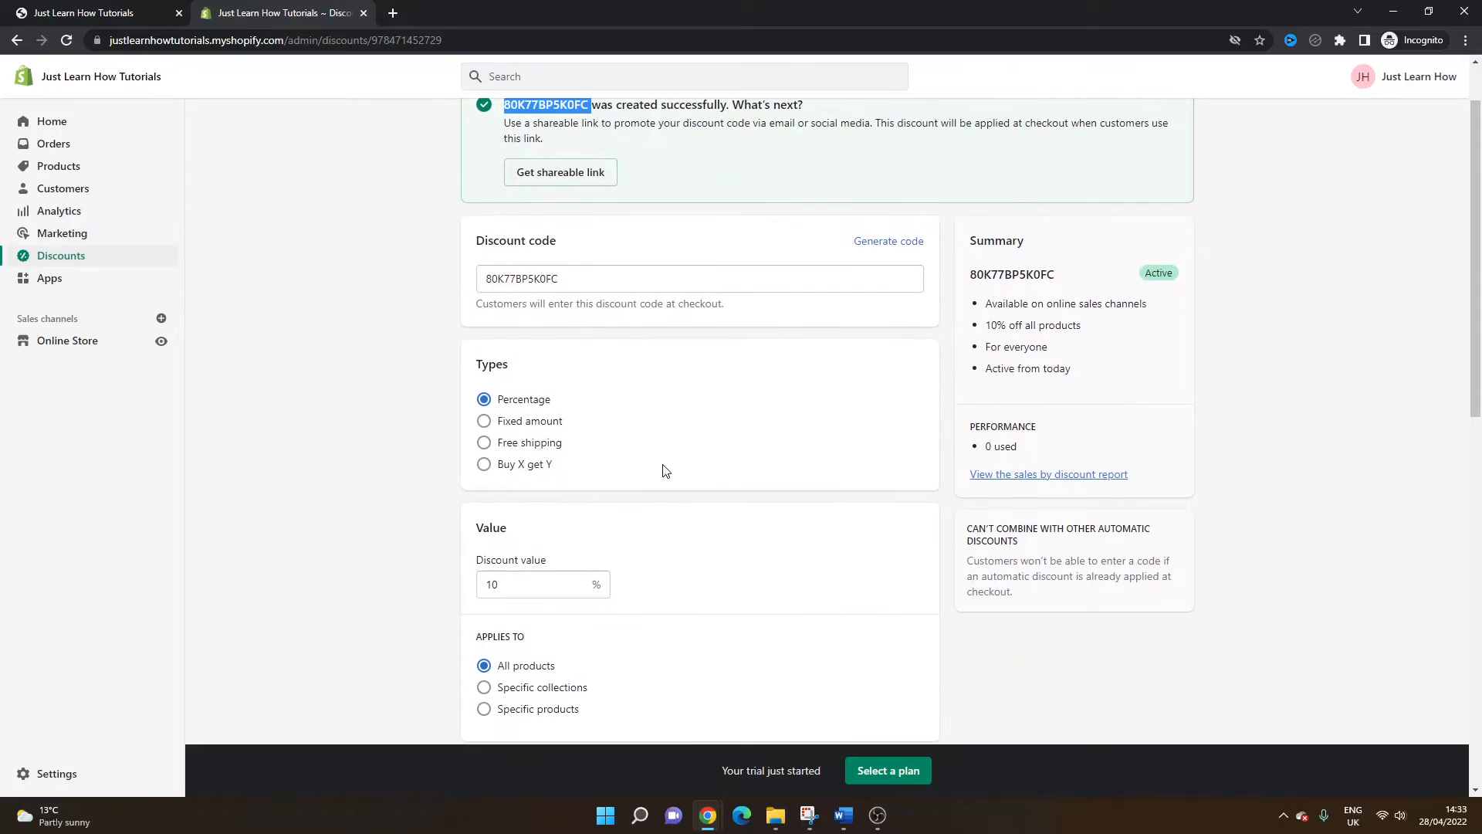
pyautogui.scroll(1, 666, 471)
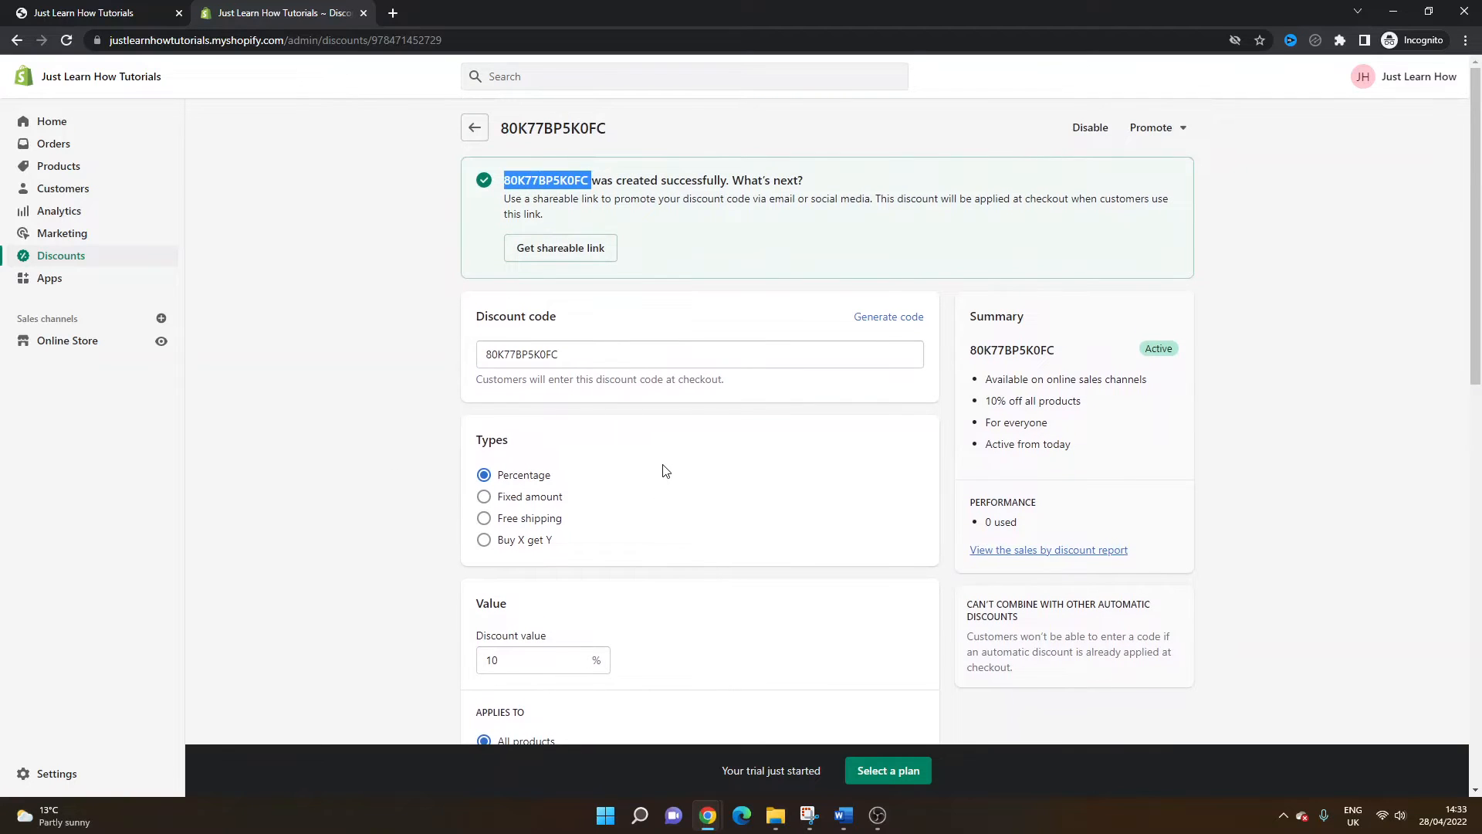